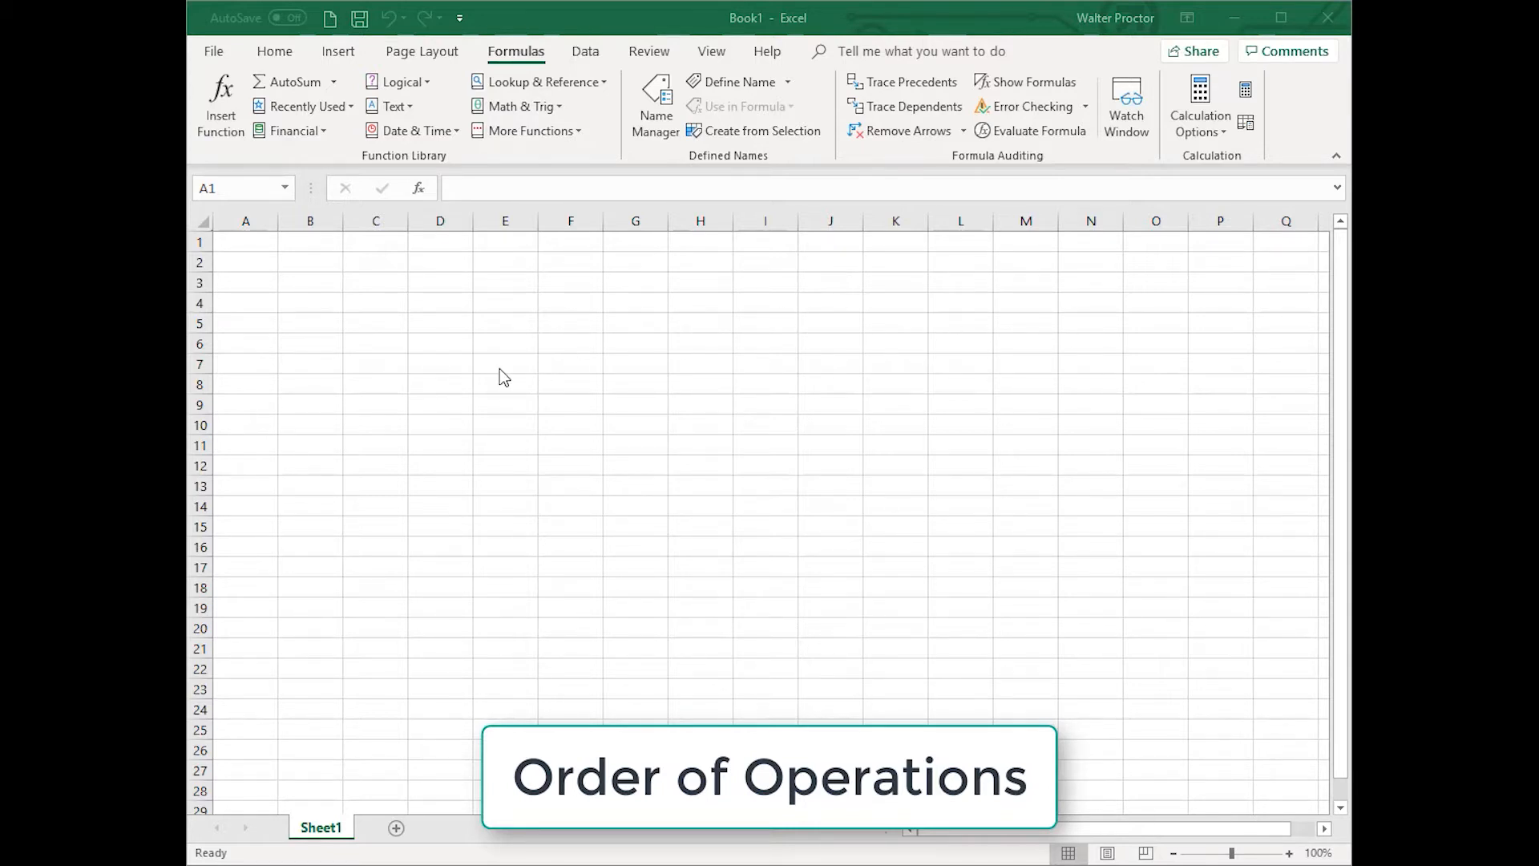
Step: Enter 2 in cell A1 and 3 in cell B1
{"action": "left_click", "coordinate": [249, 243]}
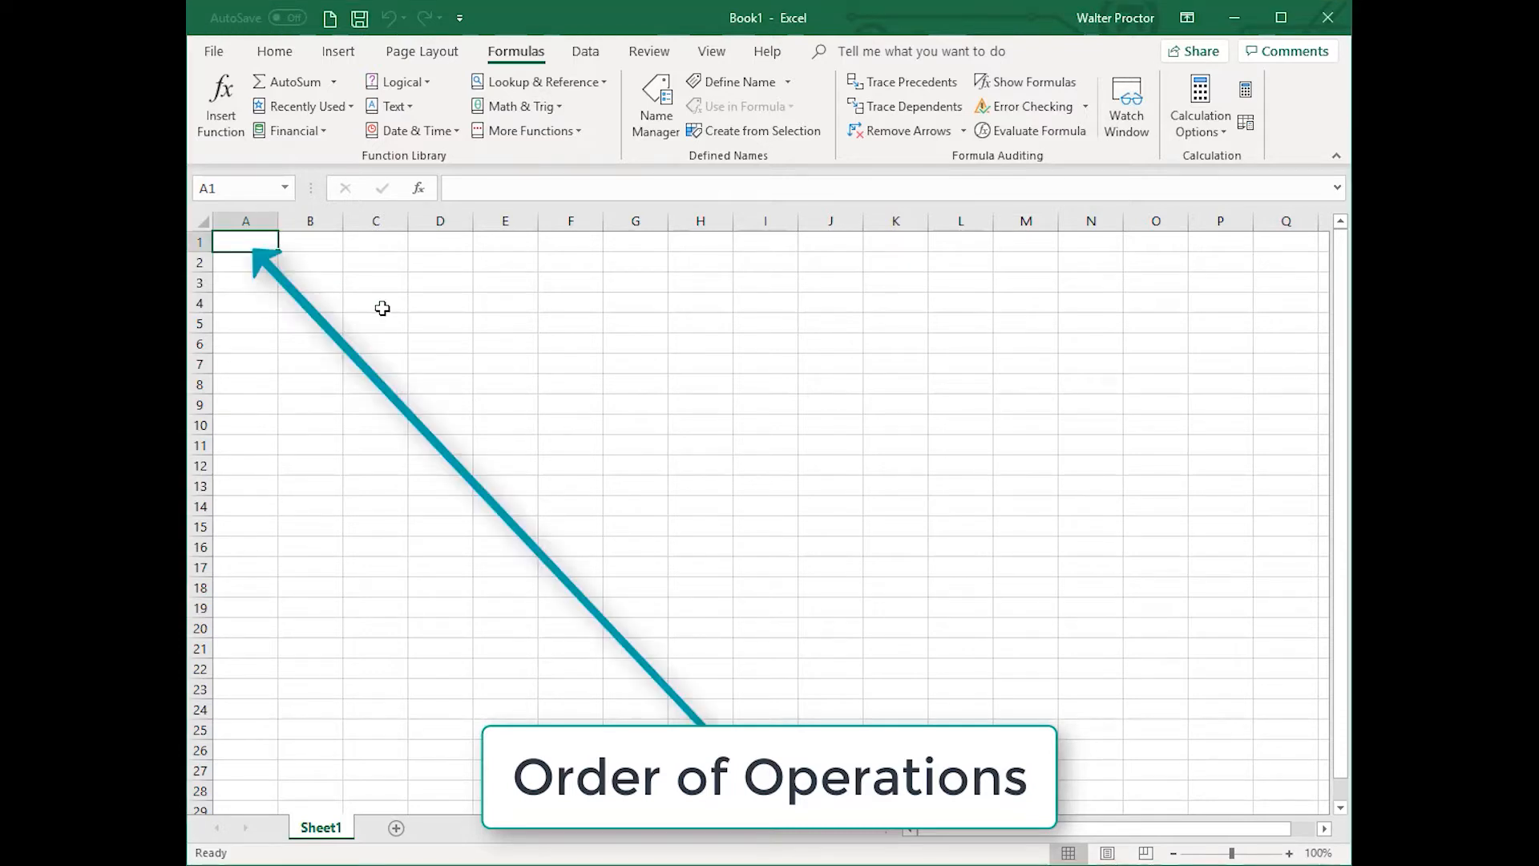
{"action": "type", "text": "2"}
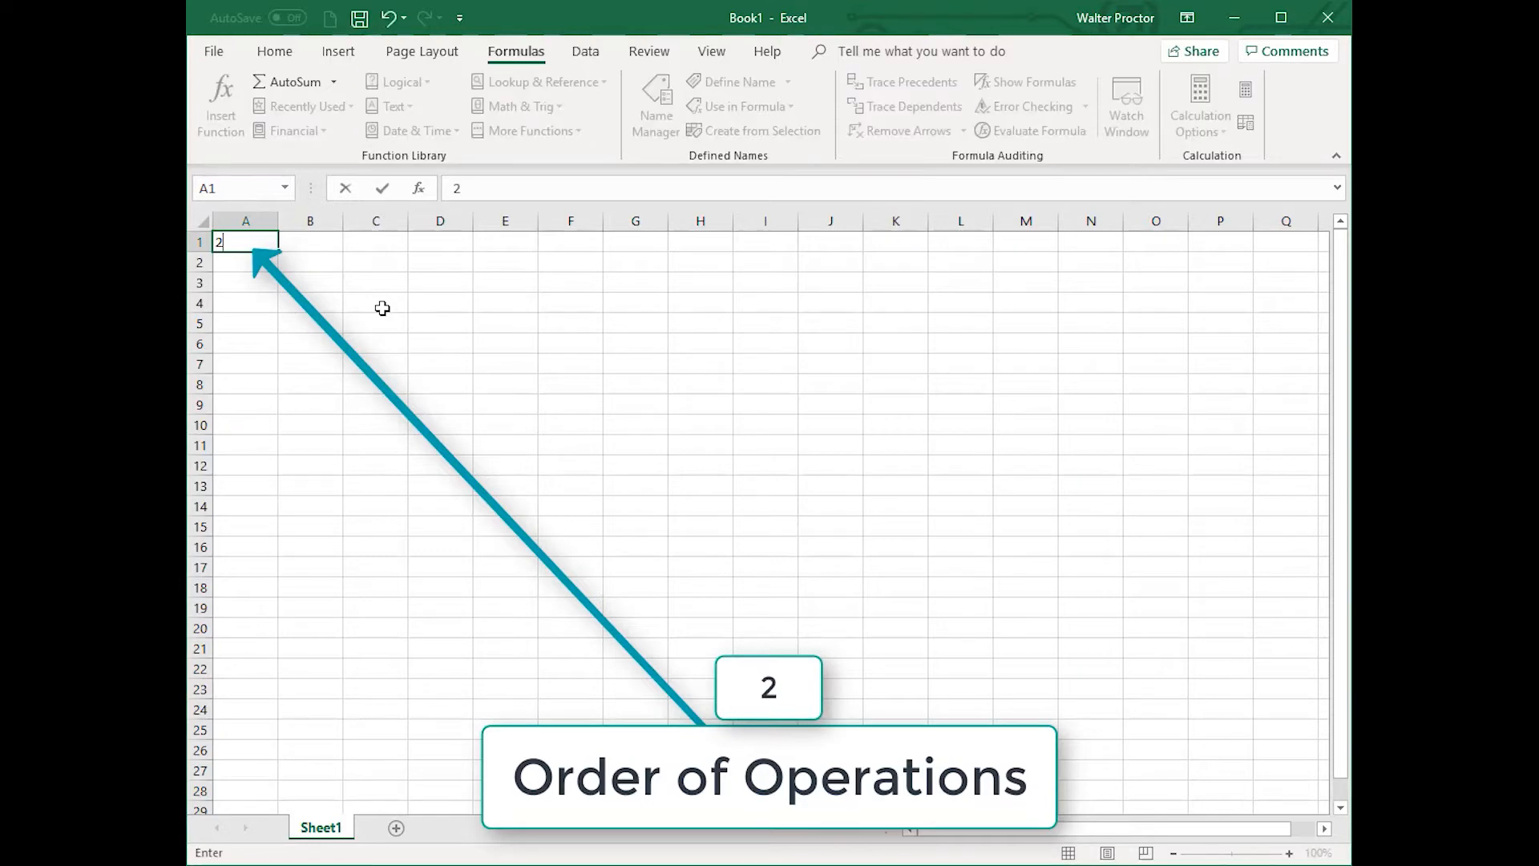
{"action": "key", "text": "Tab"}
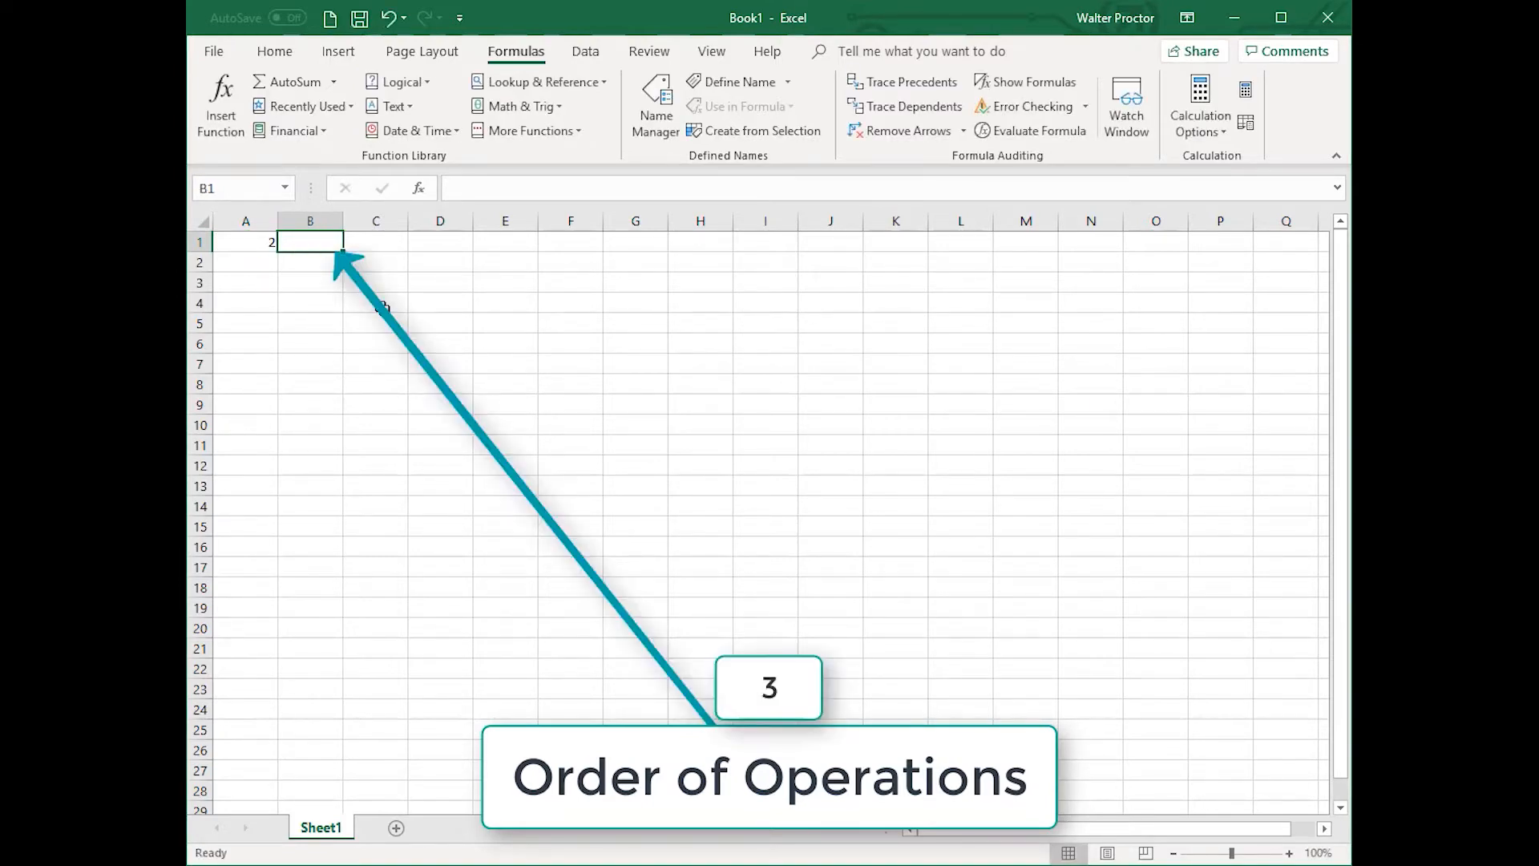
{"action": "type", "text": "3"}
{"action": "key", "text": "Tab"}
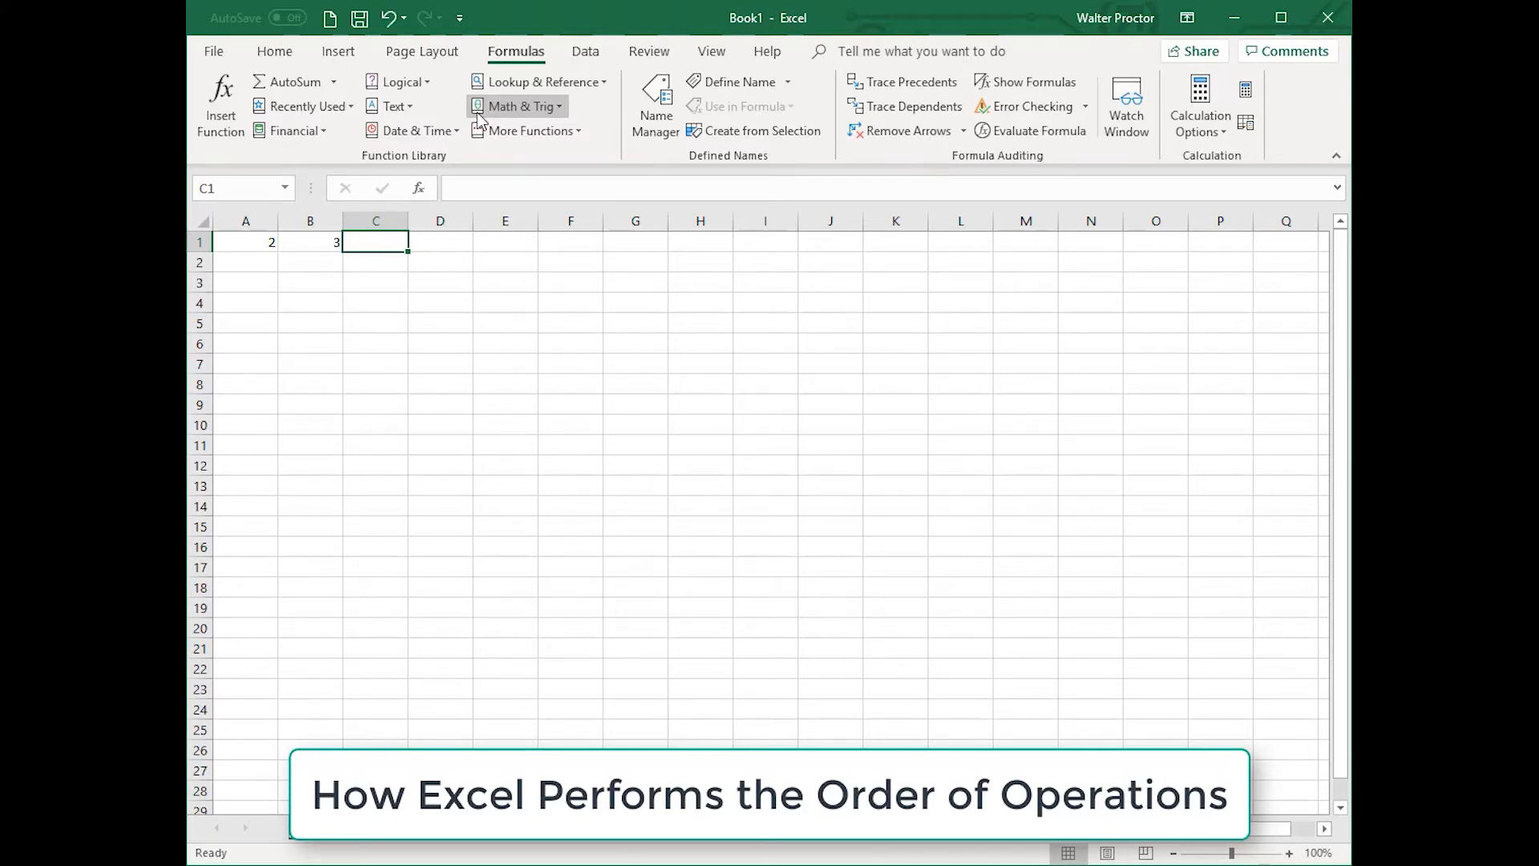
Step: List the letters P, E, M, D, A, S down column I in cells I2 through I7
{"action": "left_click", "coordinate": [783, 255]}
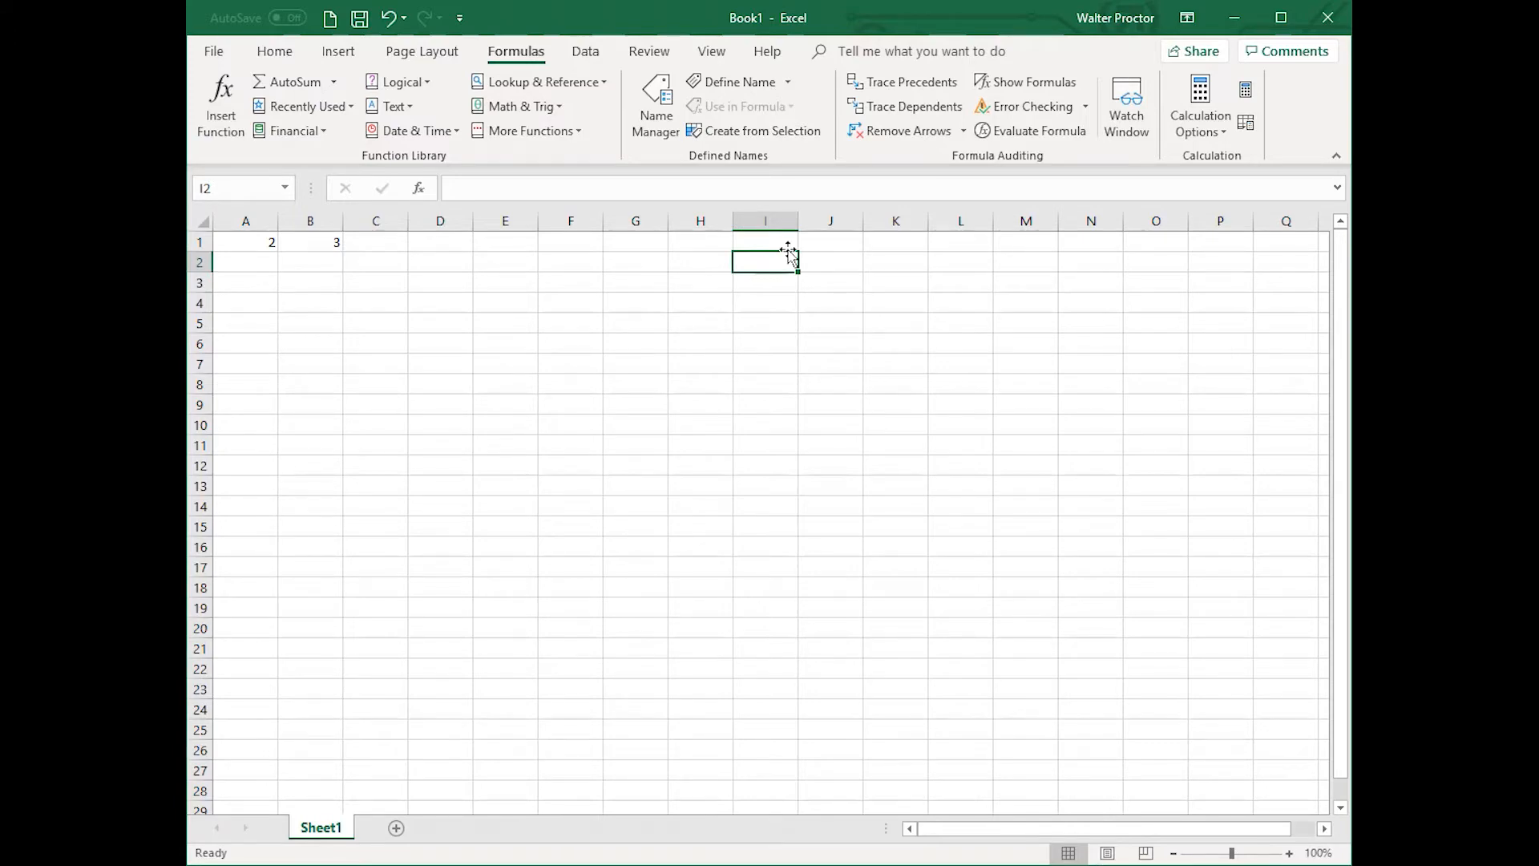
{"action": "type", "text": "P"}
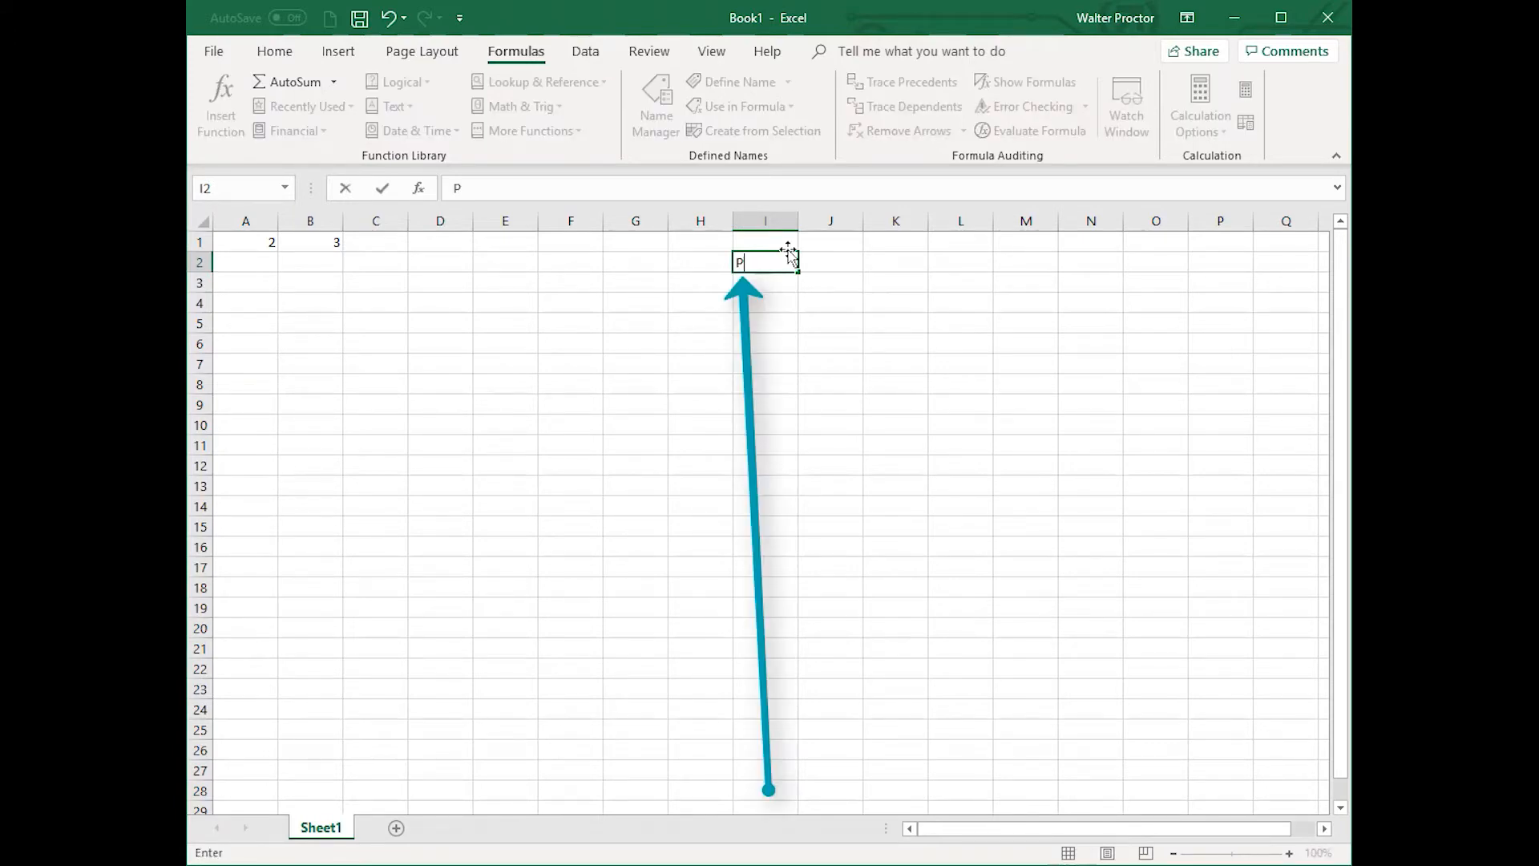
{"action": "key", "text": "Return"}
{"action": "type", "text": "E"}
{"action": "key", "text": "Return"}
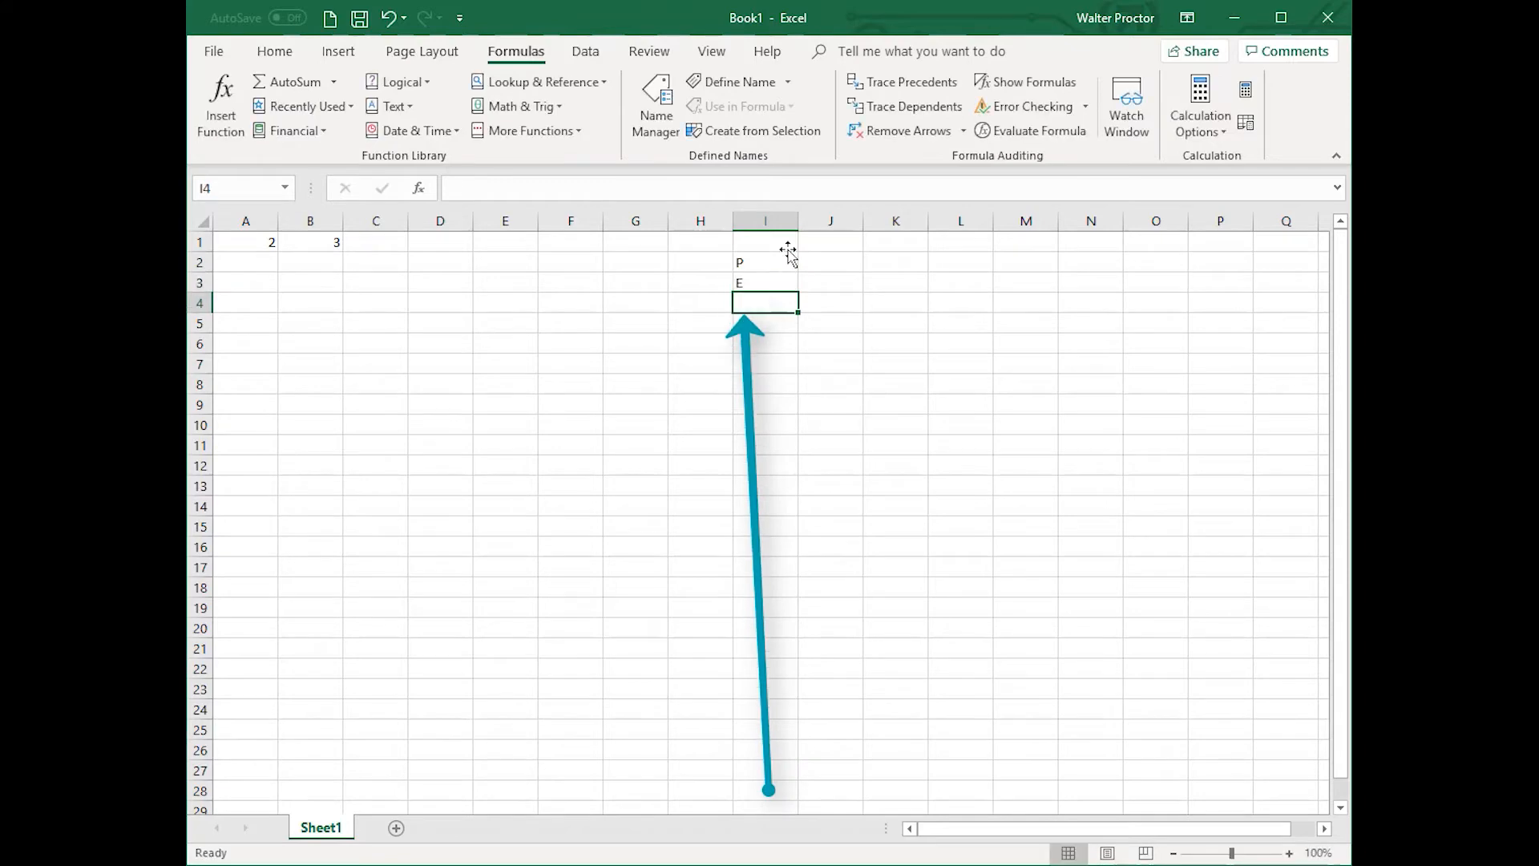
{"action": "type", "text": "M"}
{"action": "key", "text": "Return"}
{"action": "type", "text": "D"}
{"action": "key", "text": "Return"}
{"action": "type", "text": "A"}
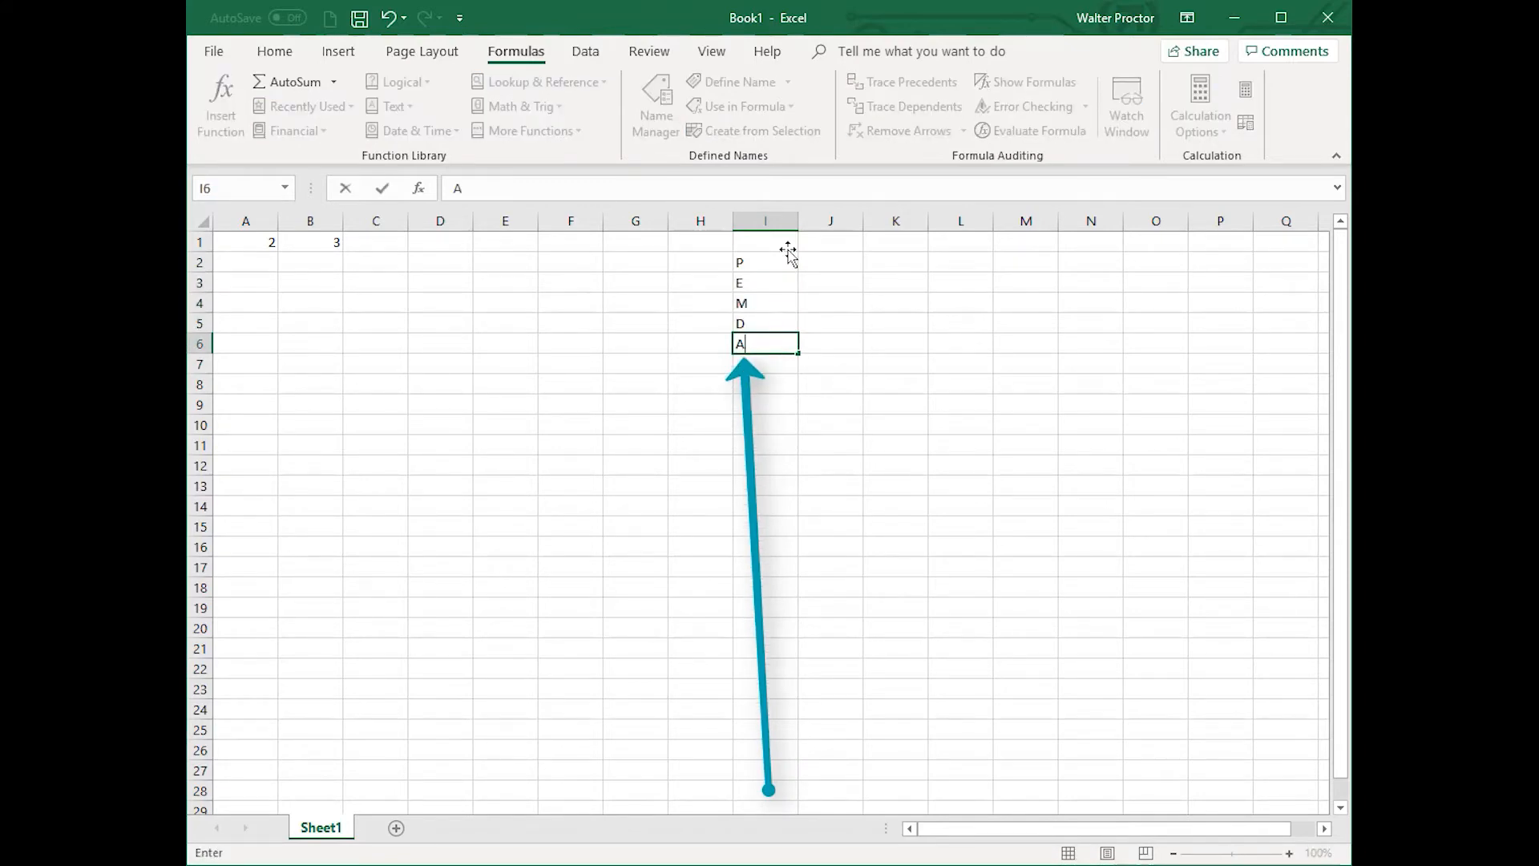
{"action": "key", "text": "Return"}
{"action": "type", "text": "S"}
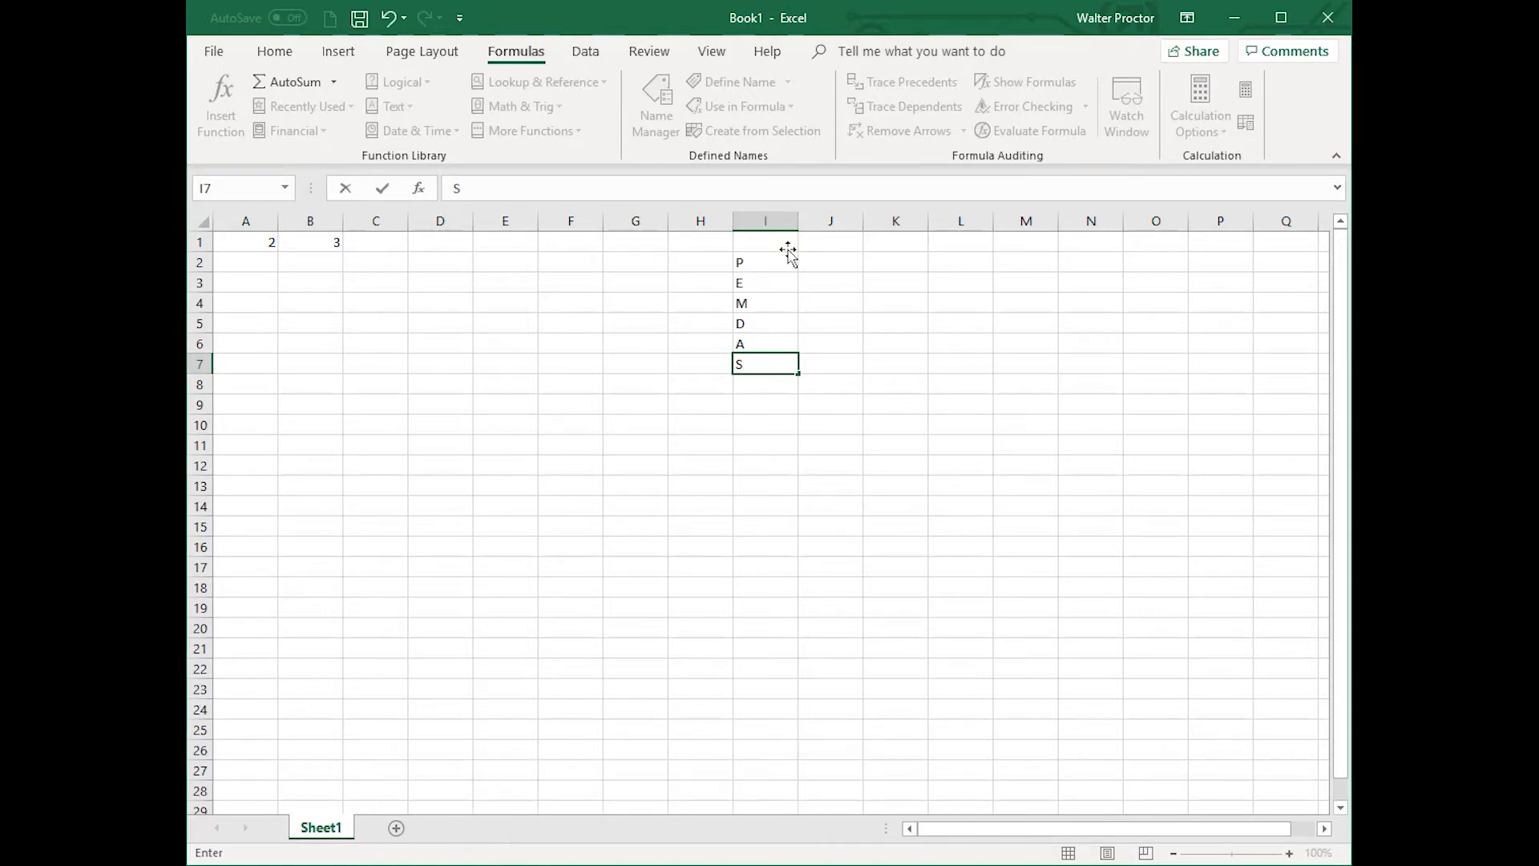
Step: Enter the operator symbols (), ^, *, /, +, - beside the letters in cells J2 through J7
{"action": "left_click", "coordinate": [850, 257]}
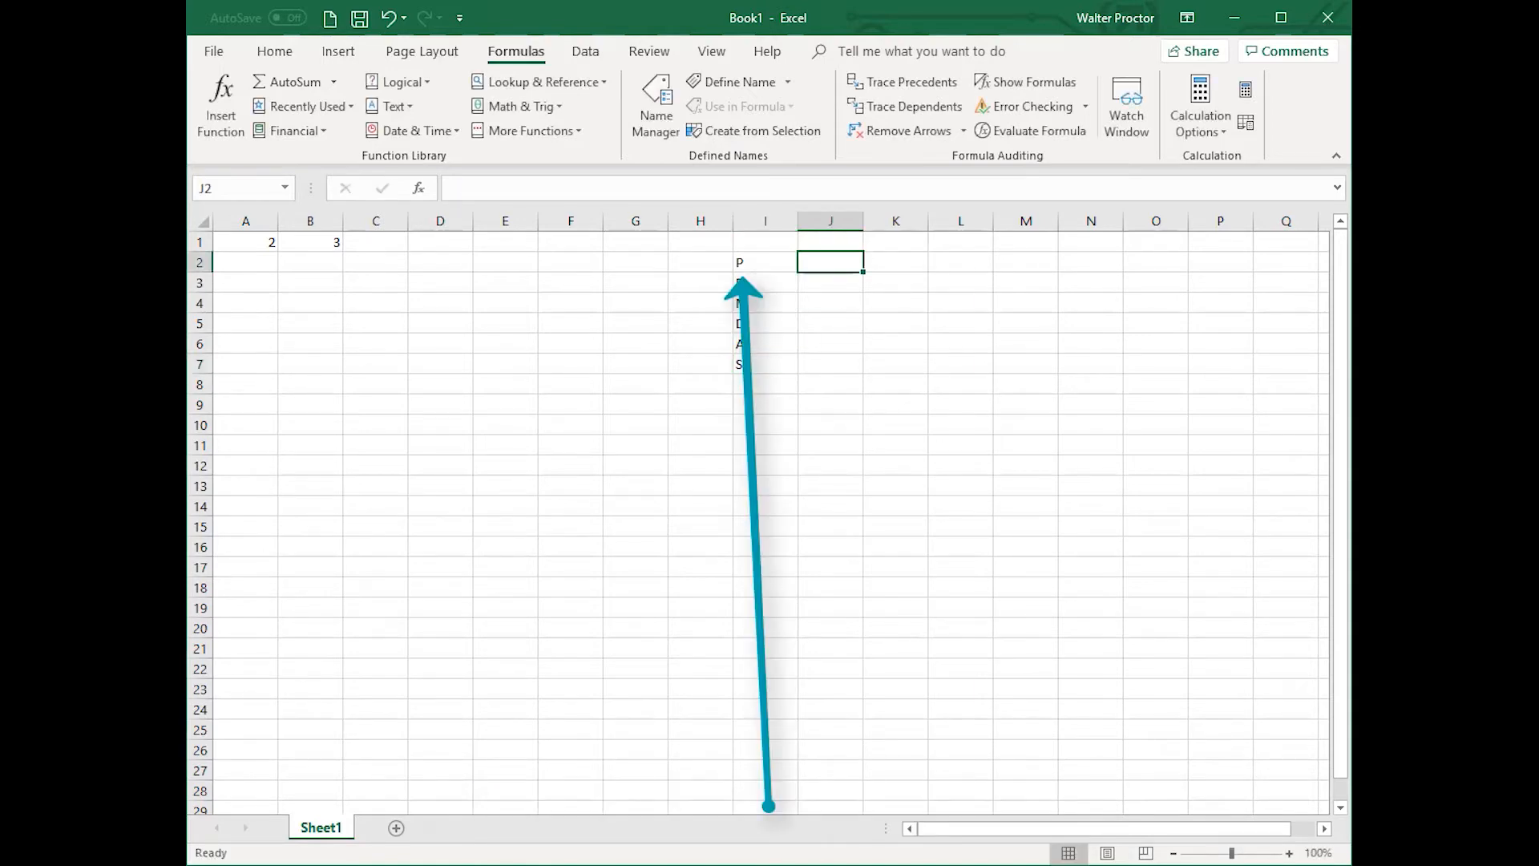
{"action": "type", "text": "()"}
{"action": "key", "text": "Return"}
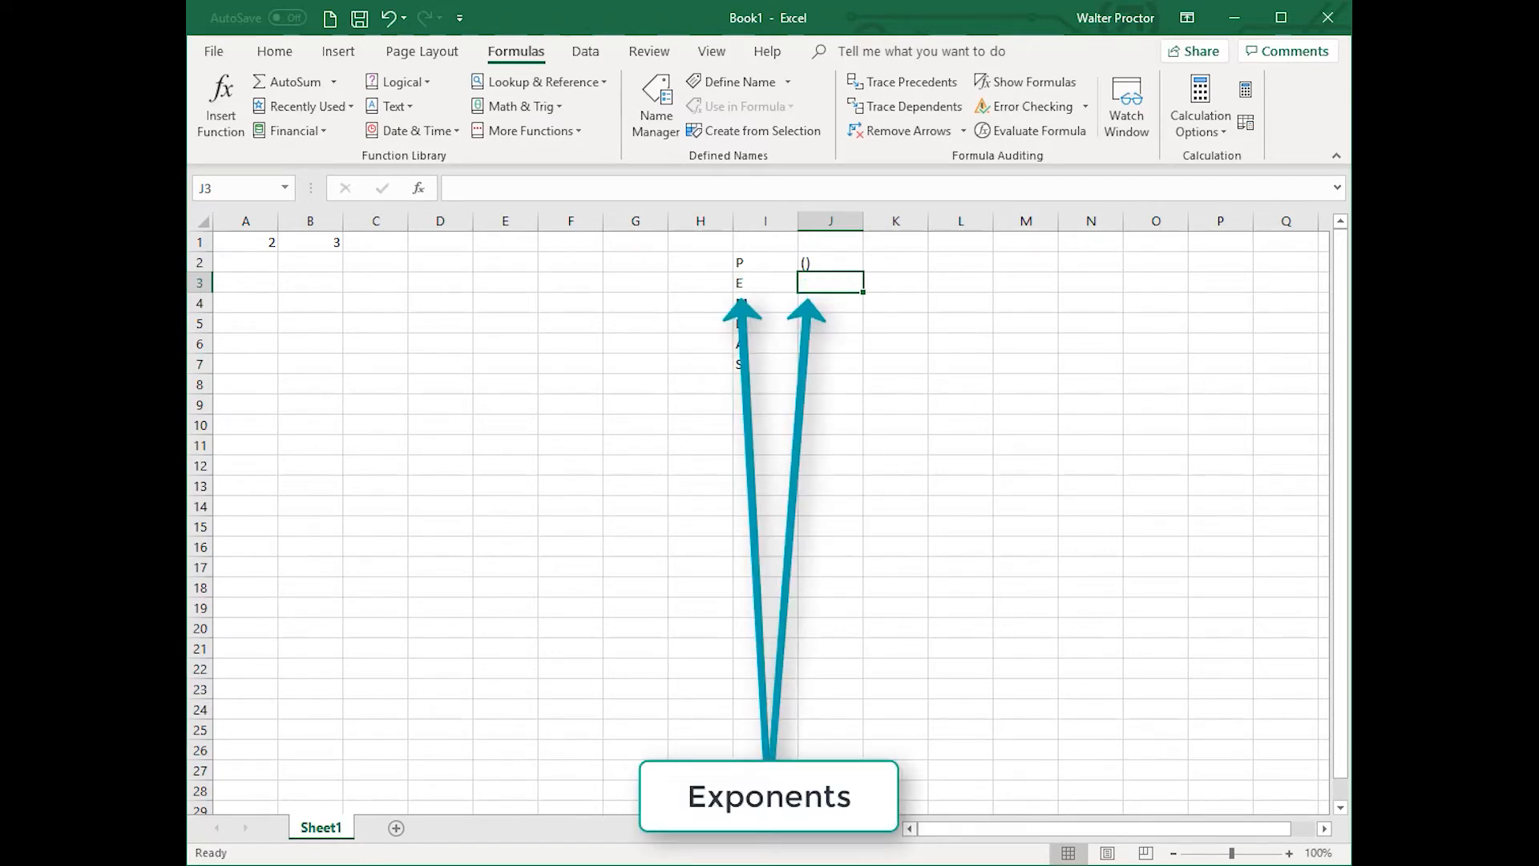
{"action": "type", "text": "^"}
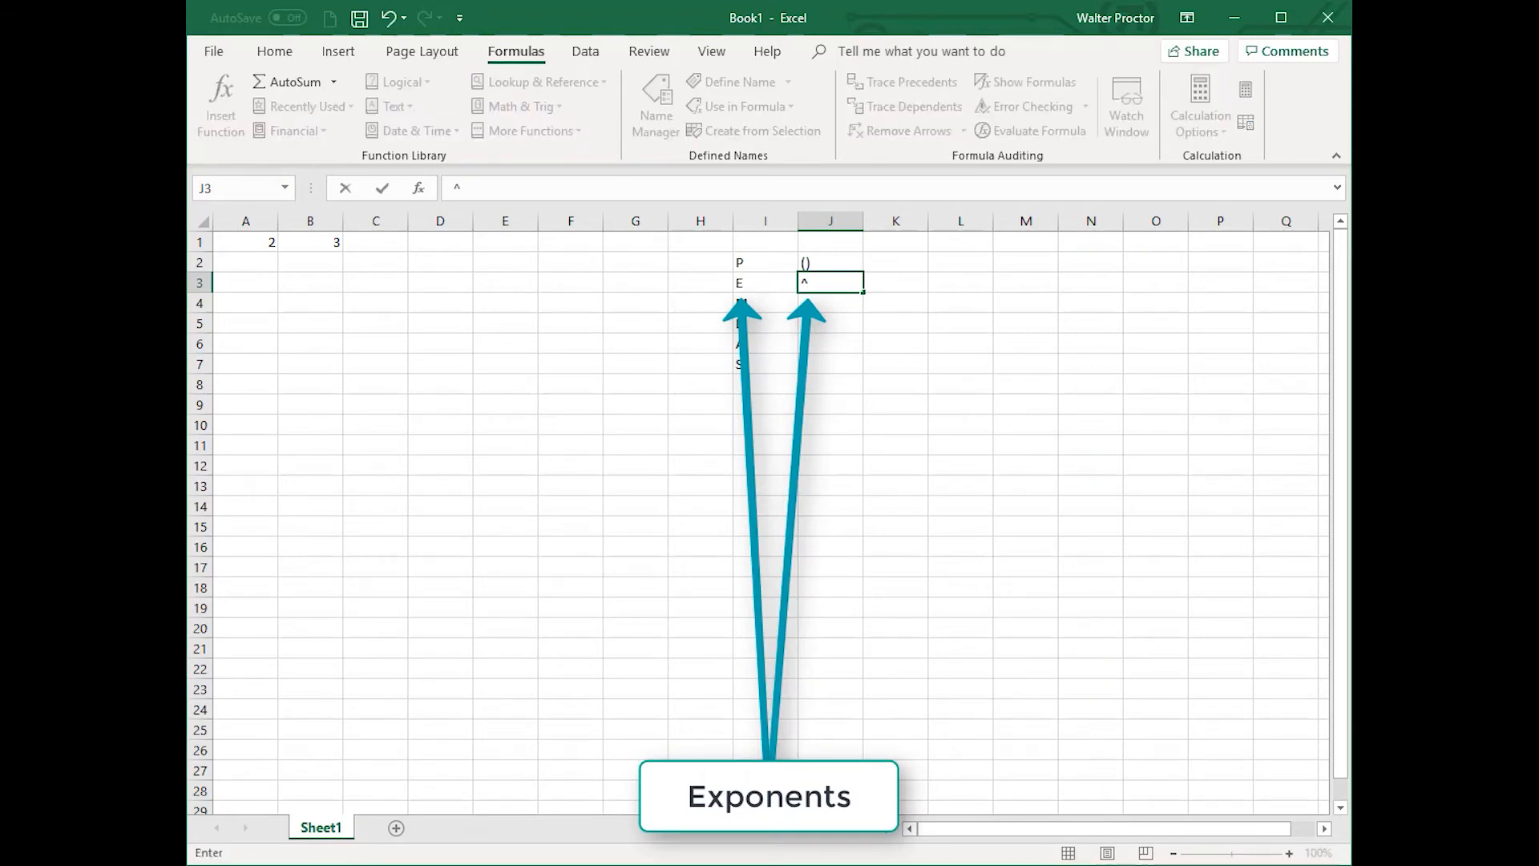
{"action": "key", "text": "Return"}
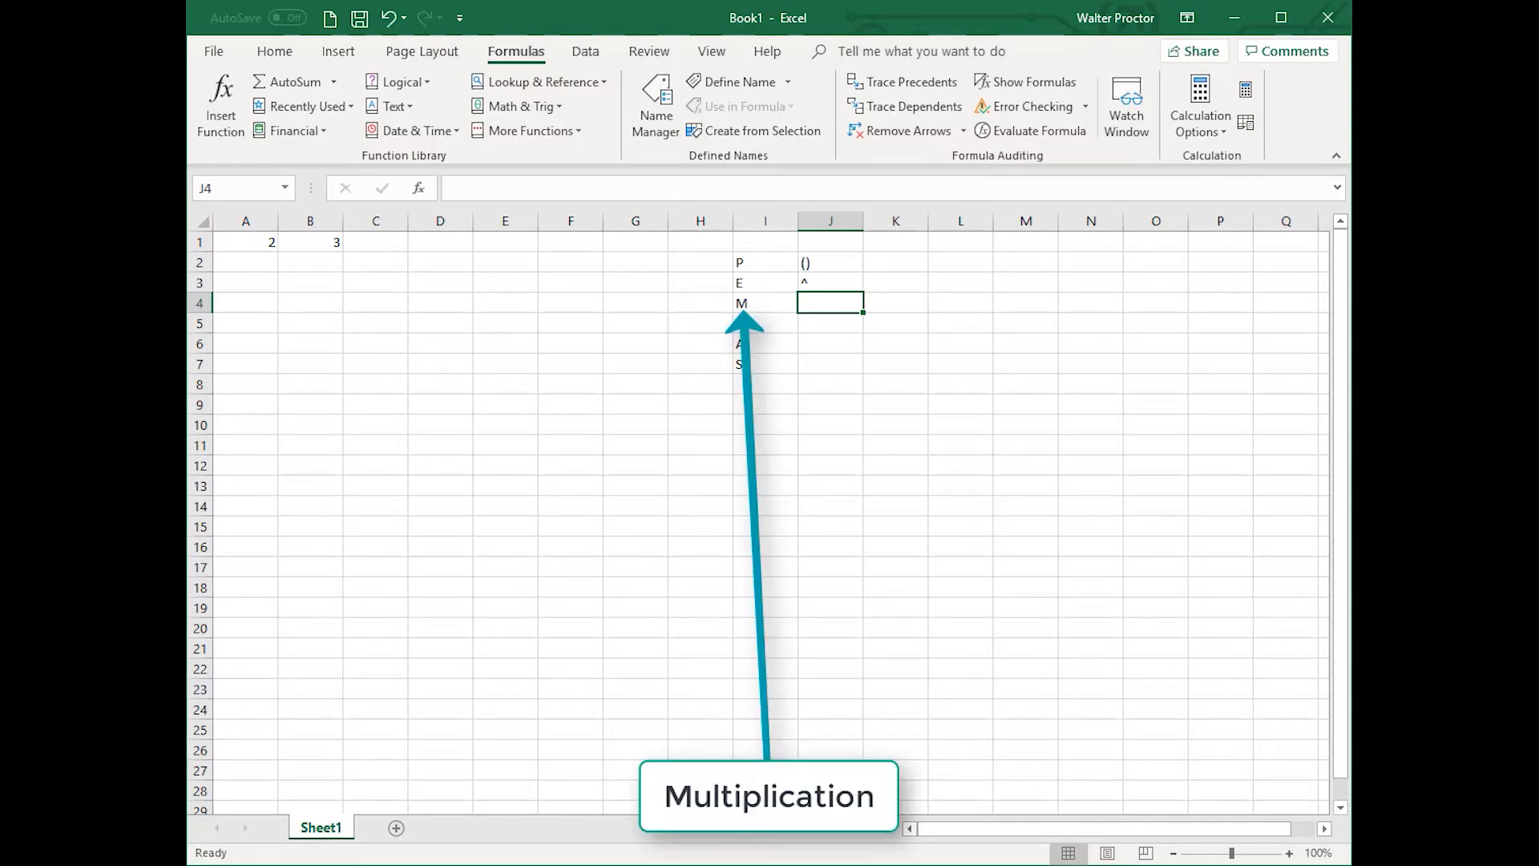
{"action": "type", "text": "*"}
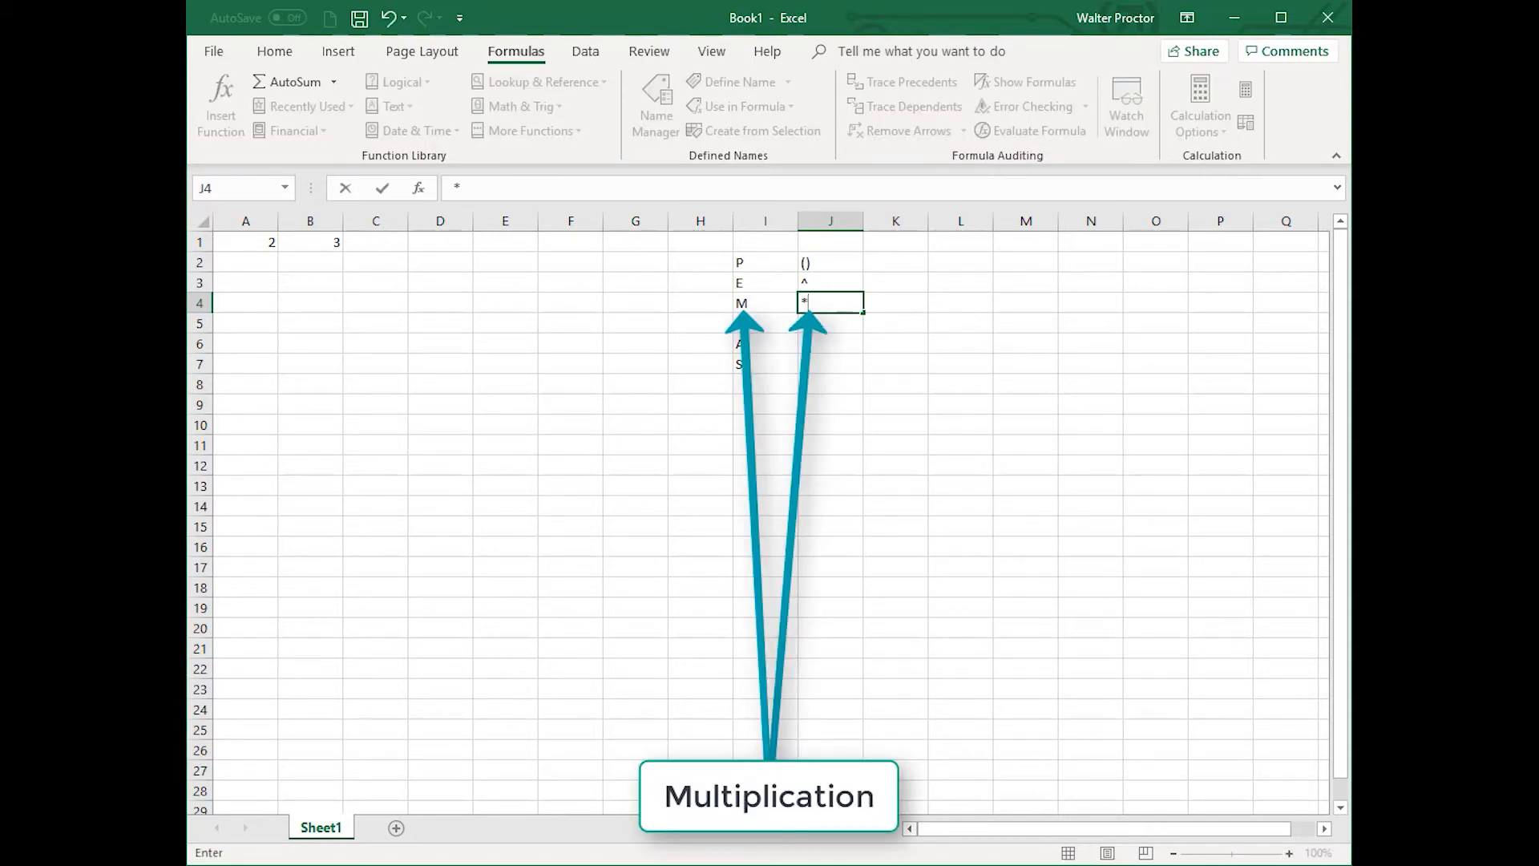
{"action": "key", "text": "Return"}
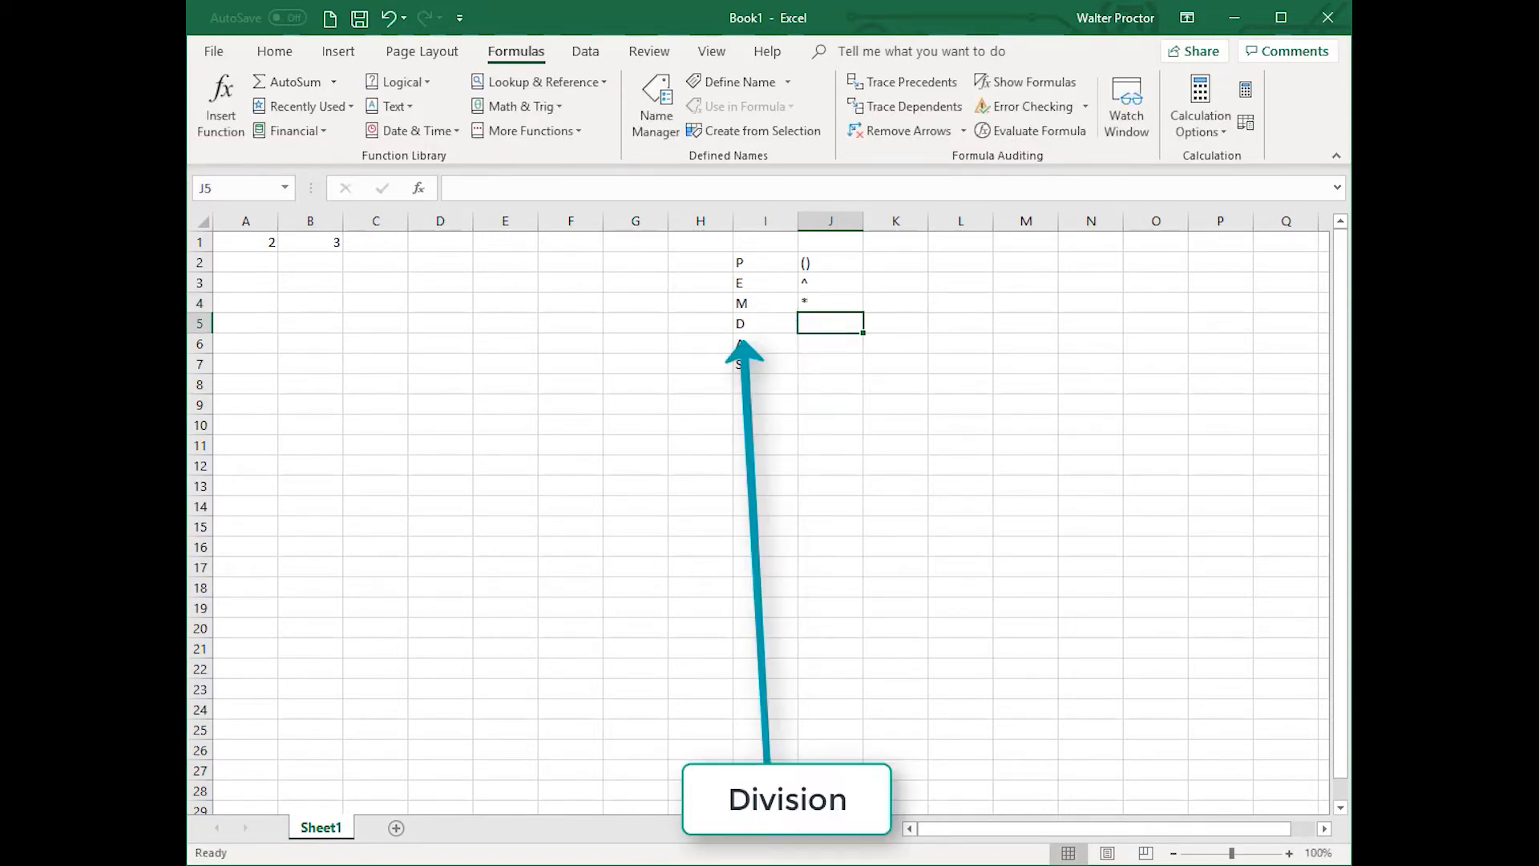
{"action": "type", "text": "/"}
{"action": "key", "text": "Return"}
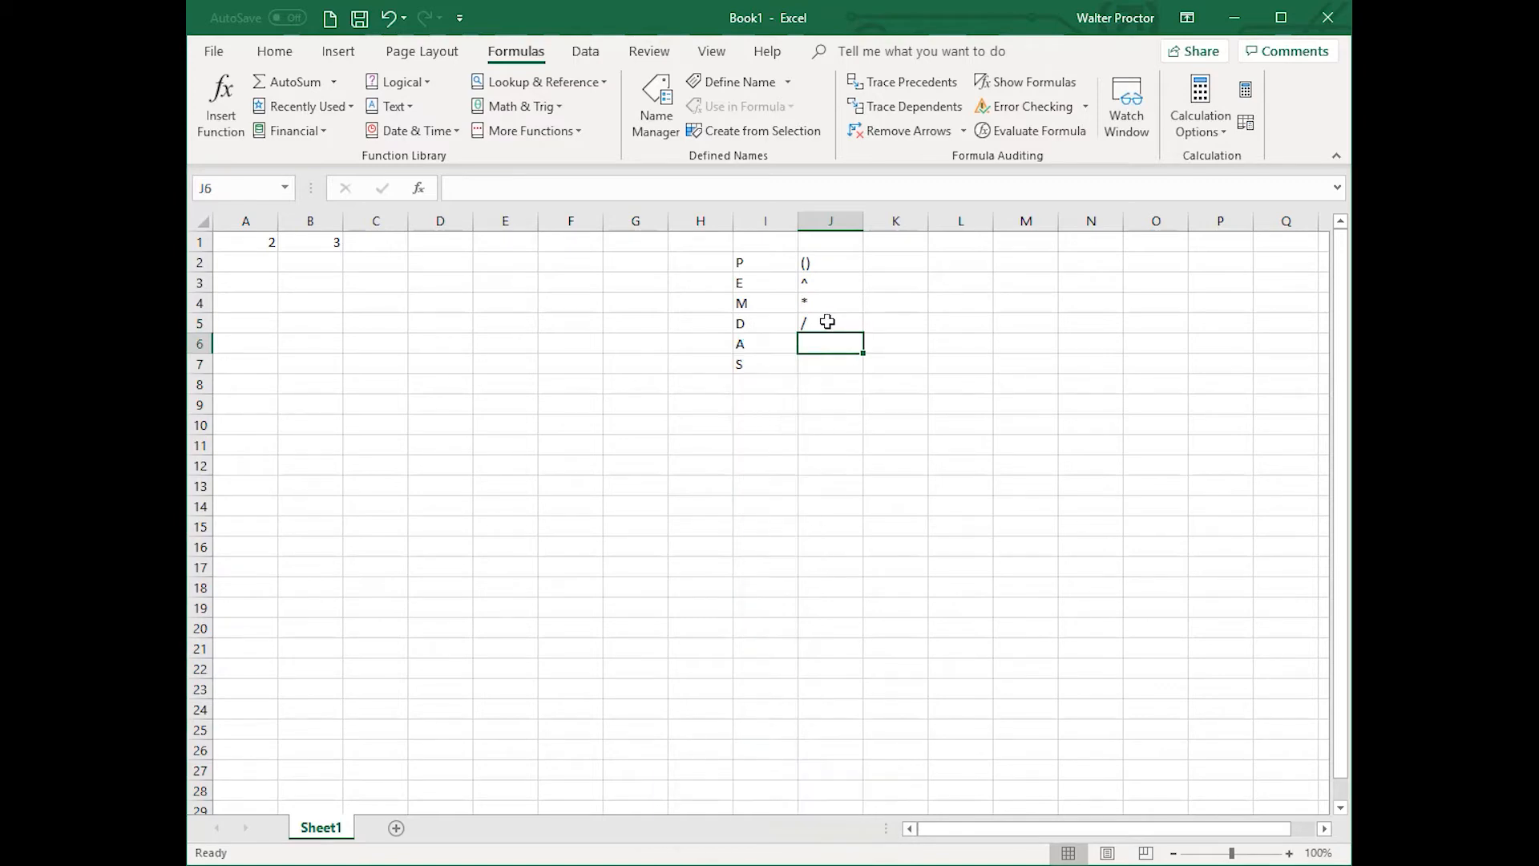
{"action": "type", "text": "+"}
{"action": "key", "text": "Return"}
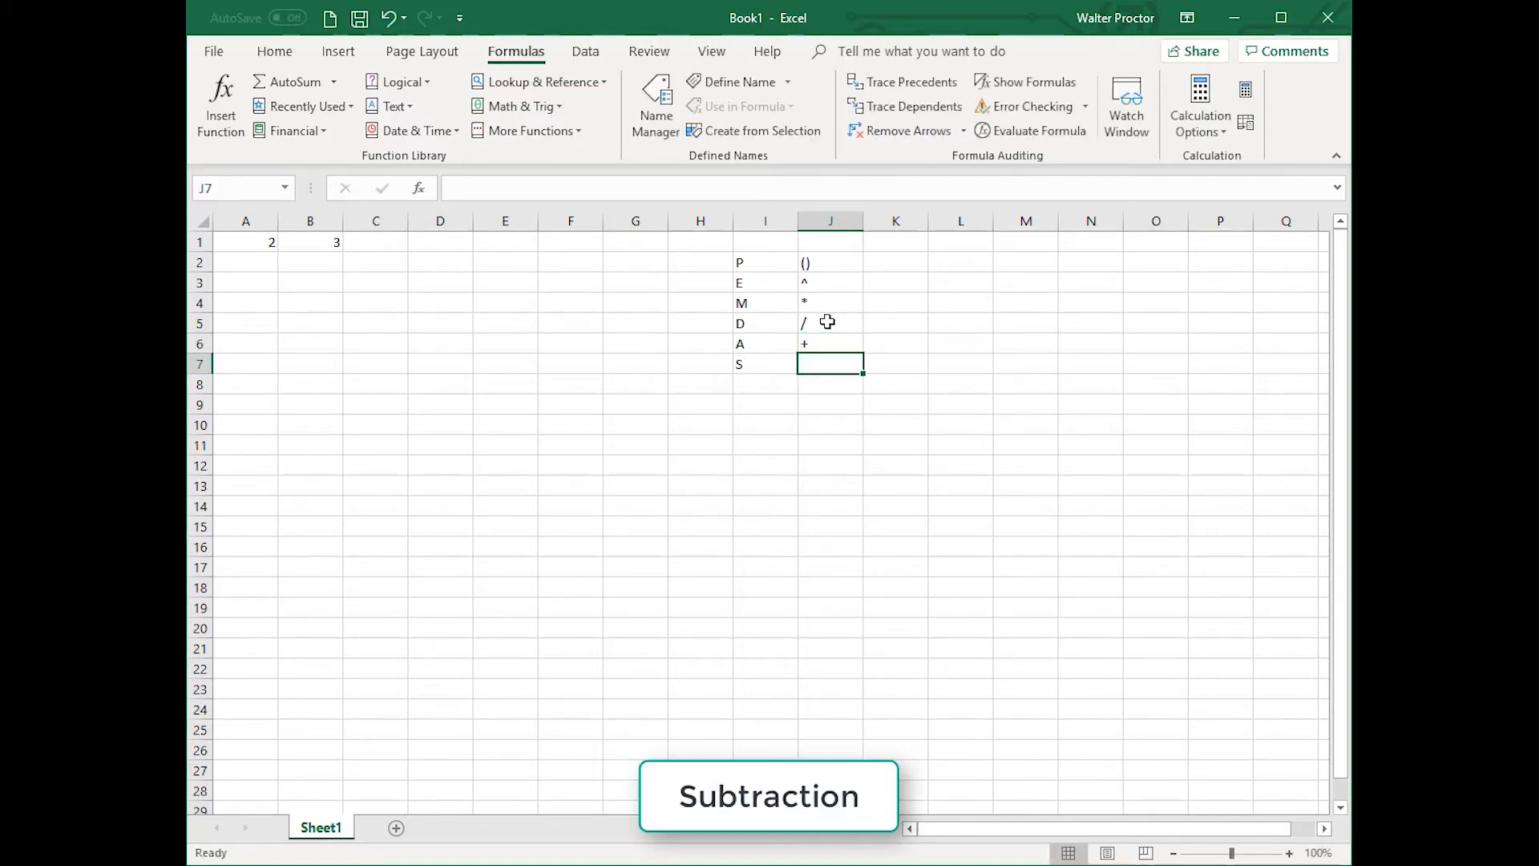
{"action": "type", "text": "-"}
{"action": "key", "text": "Return"}
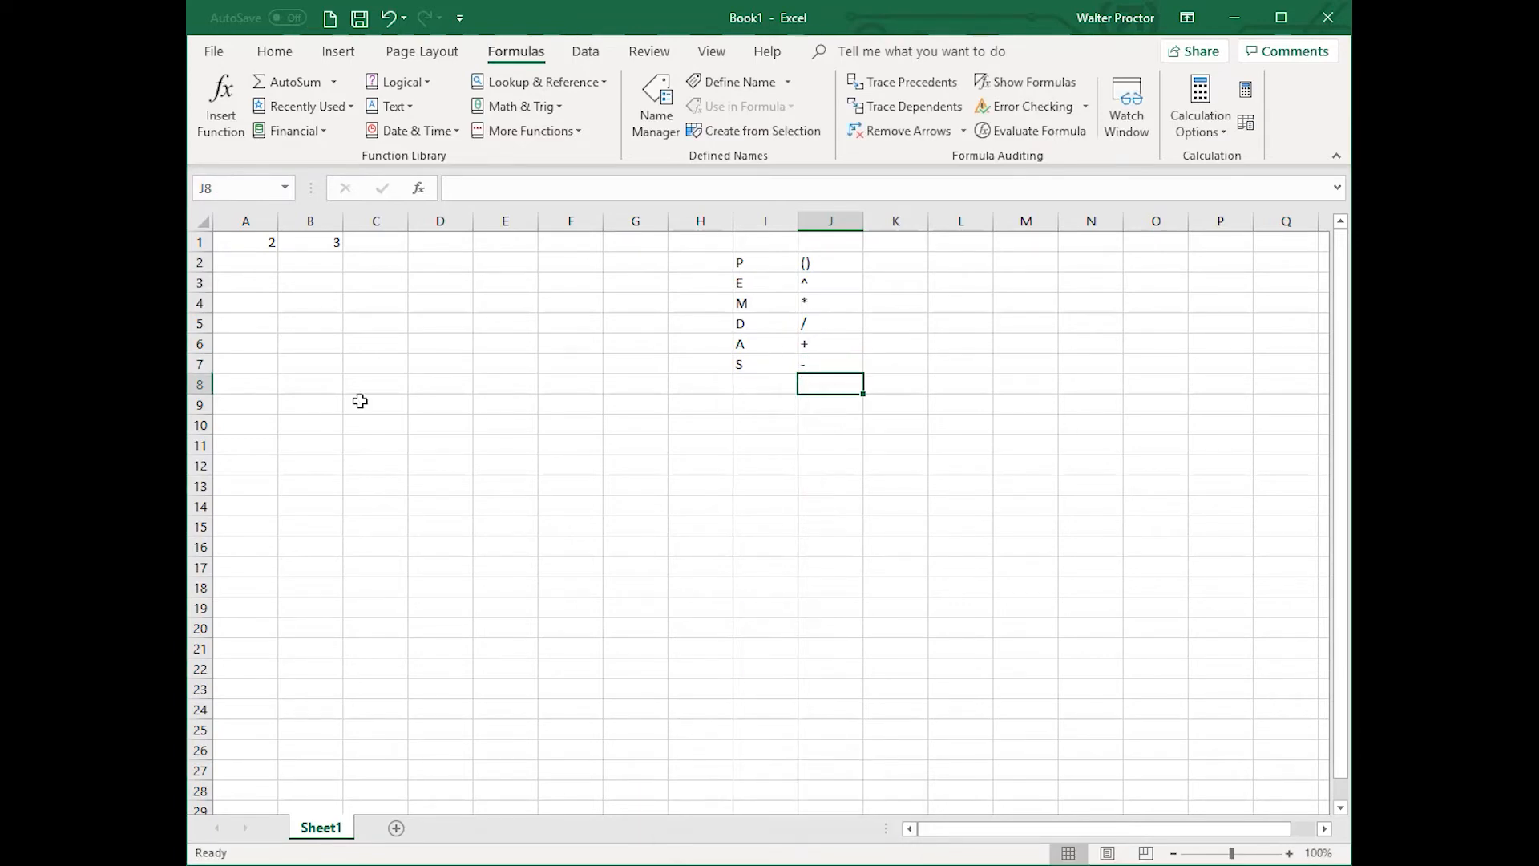
Step: Enter the formula =4*3+2 in cell A3
{"action": "left_click", "coordinate": [261, 287]}
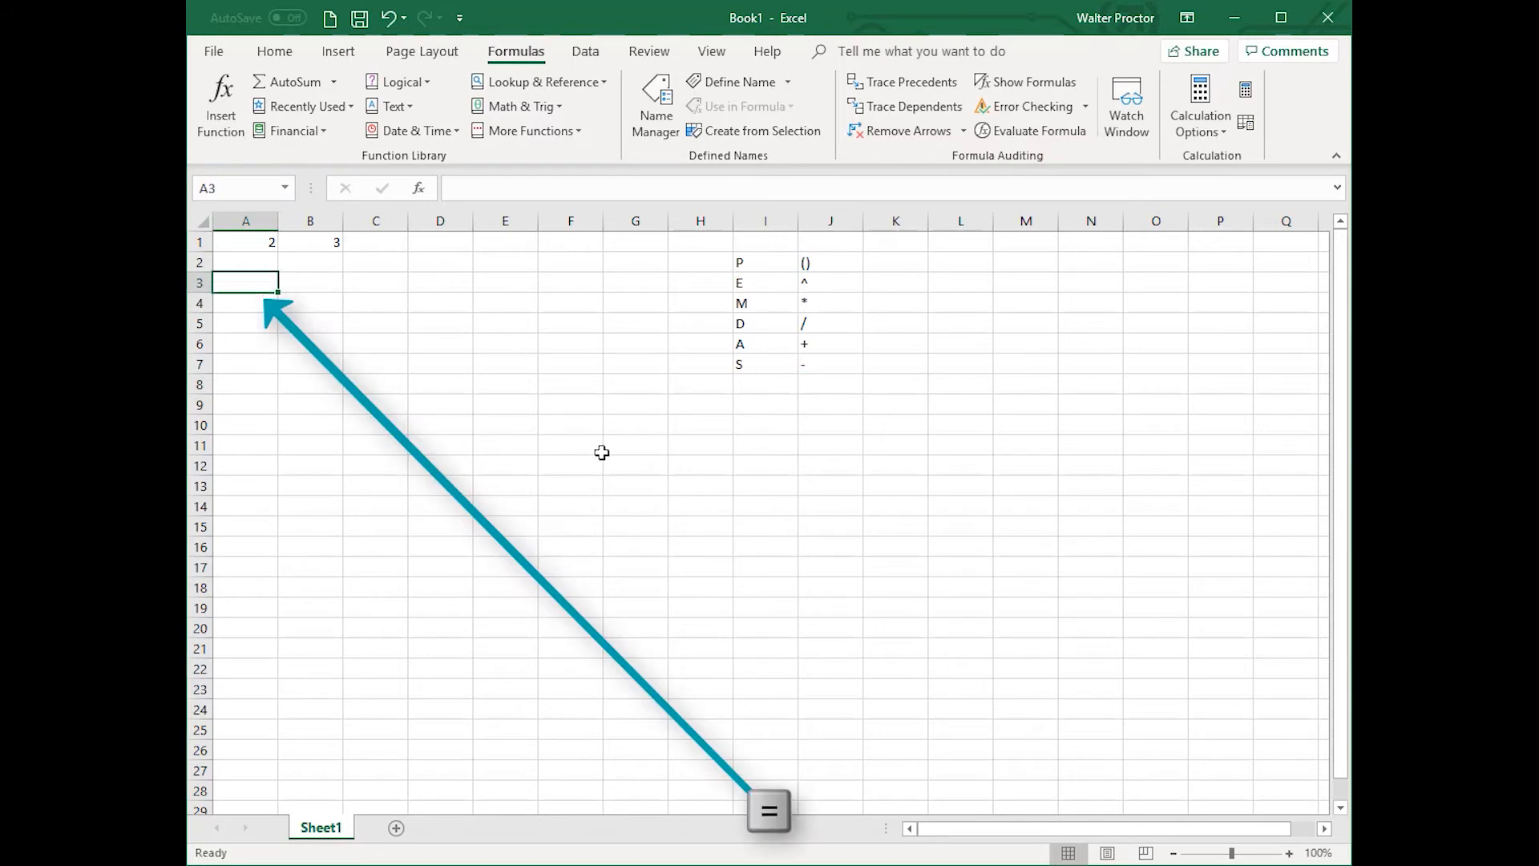
{"action": "type", "text": "="}
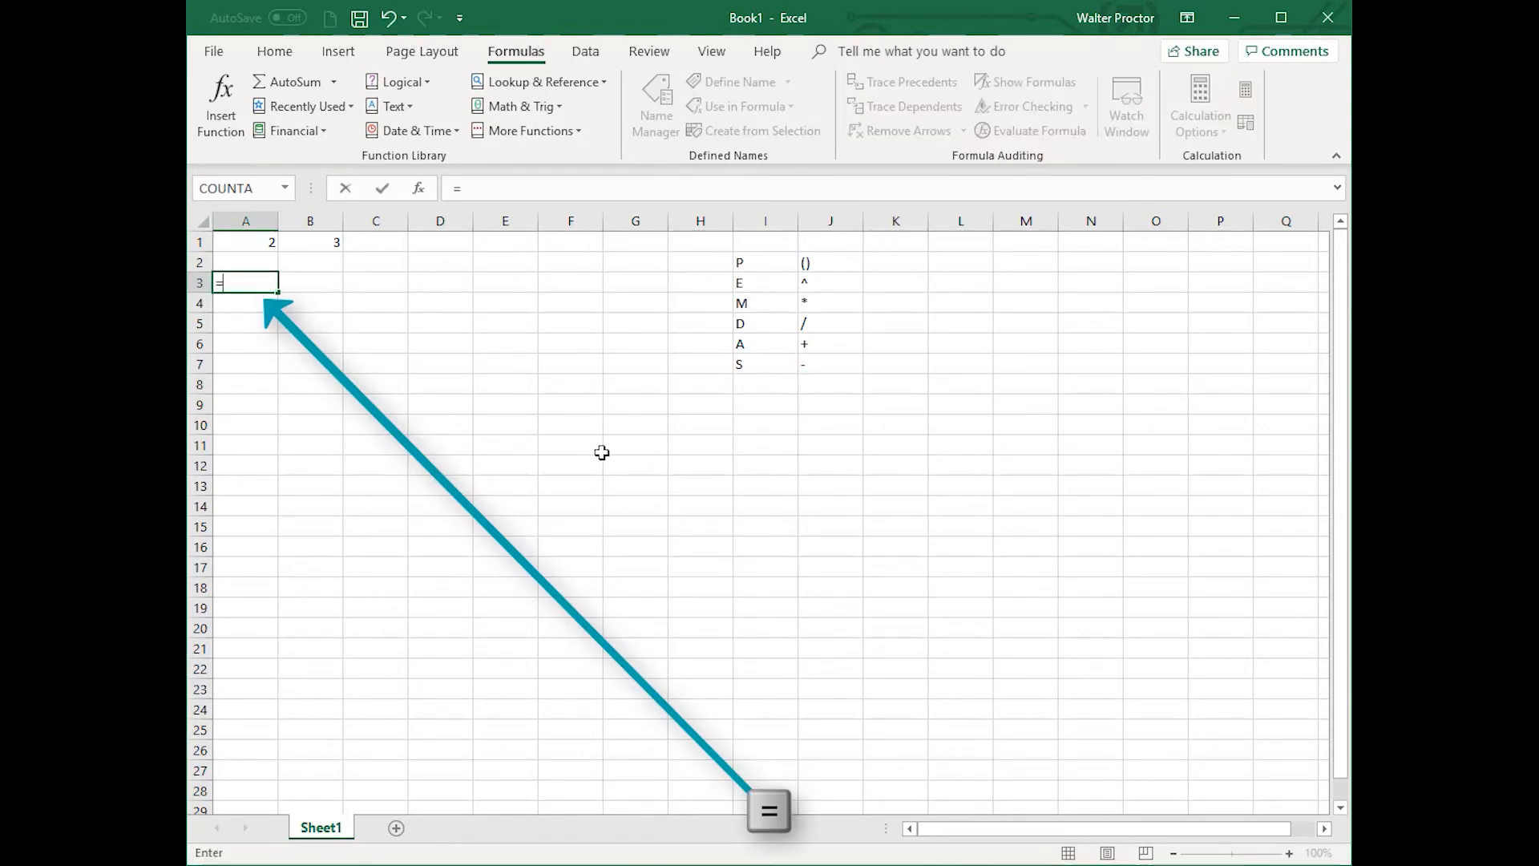
{"action": "type", "text": "4"}
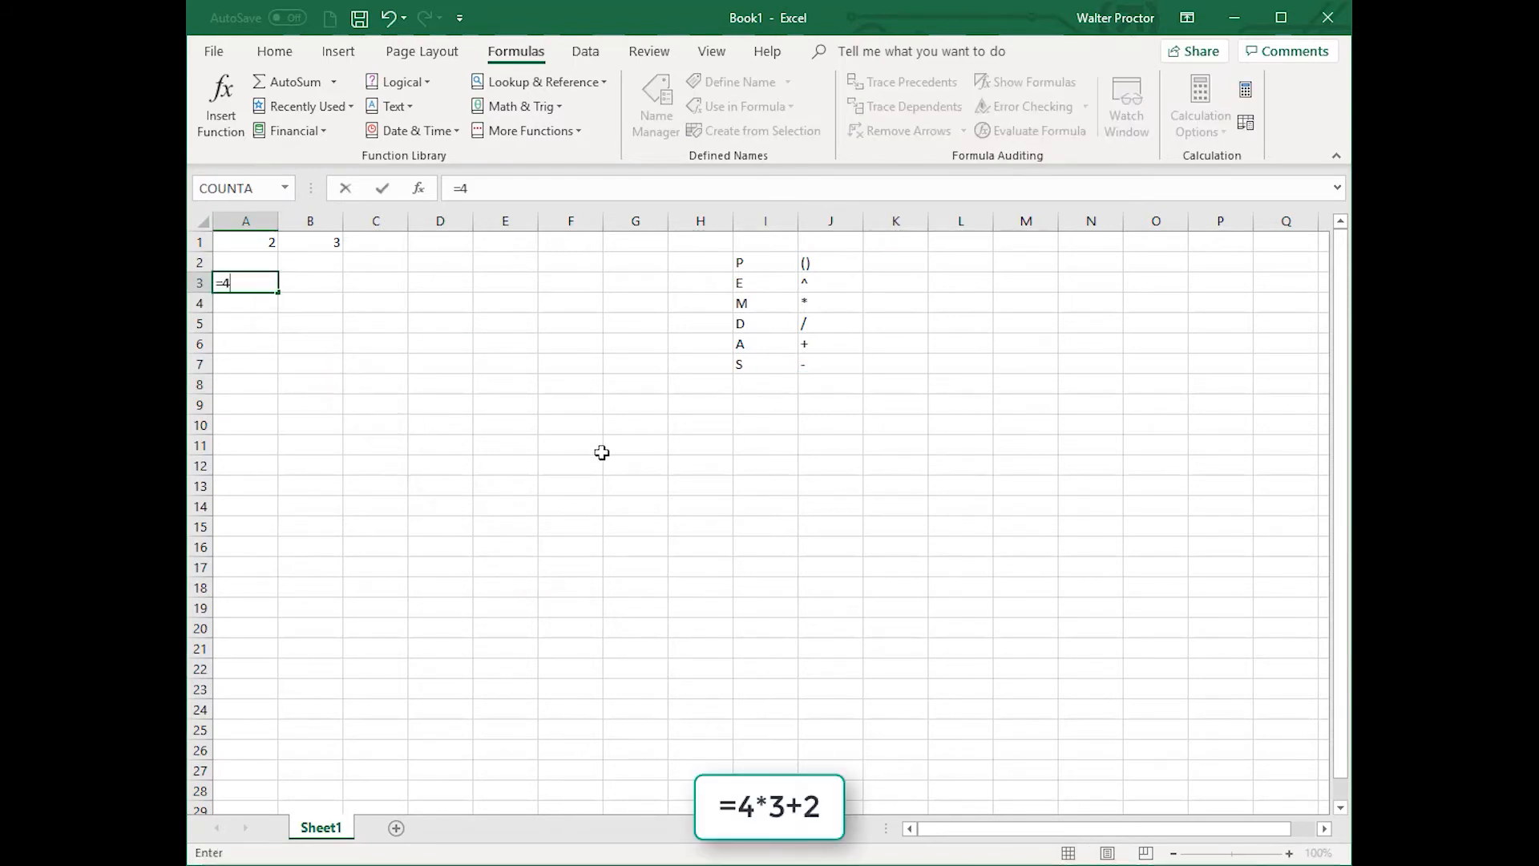
{"action": "type", "text": "*3+2"}
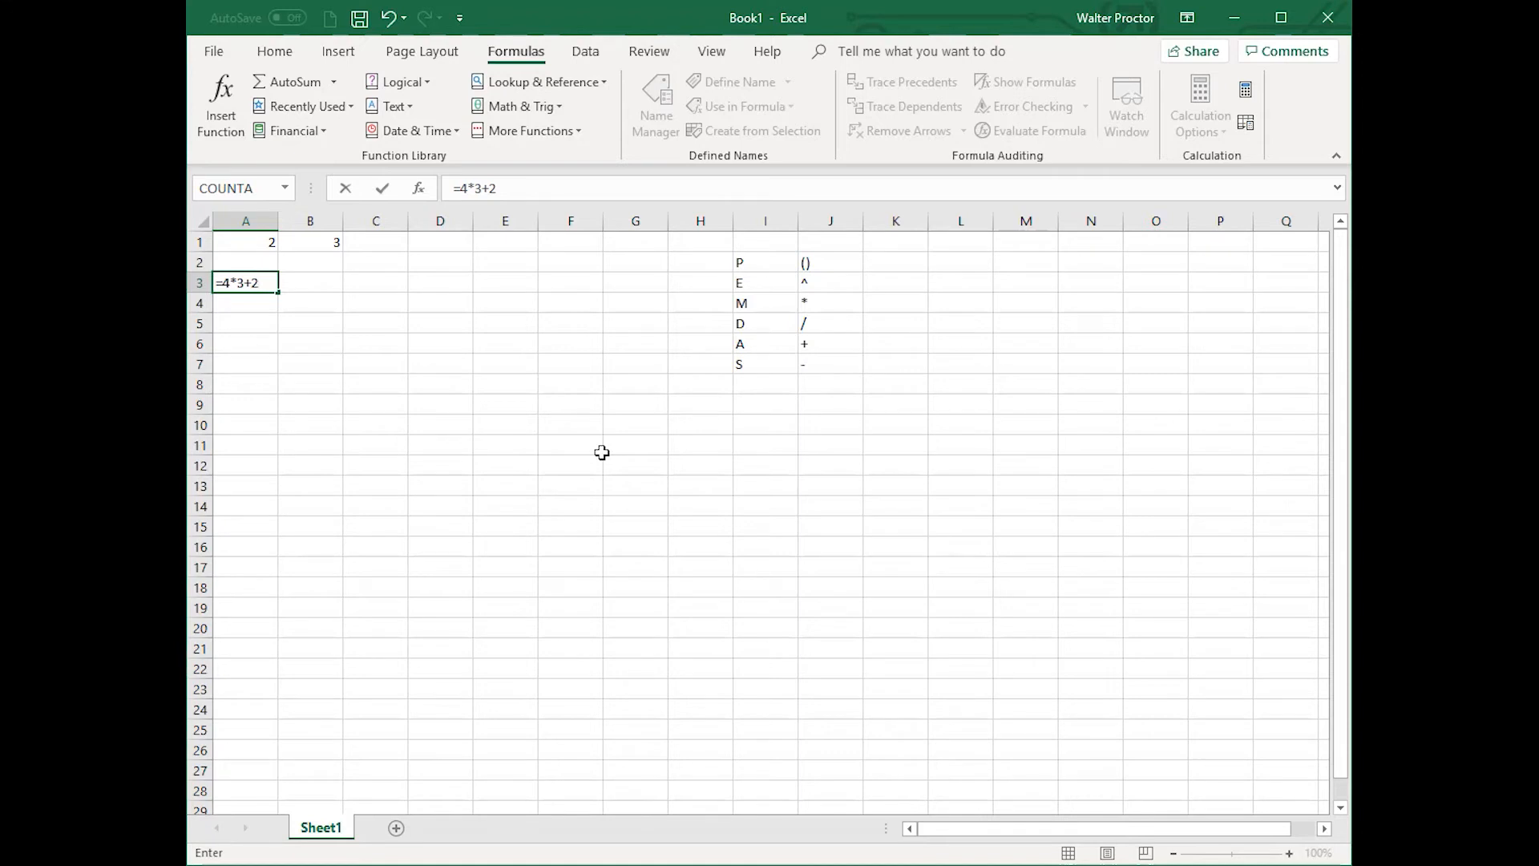
{"action": "key", "text": "Return"}
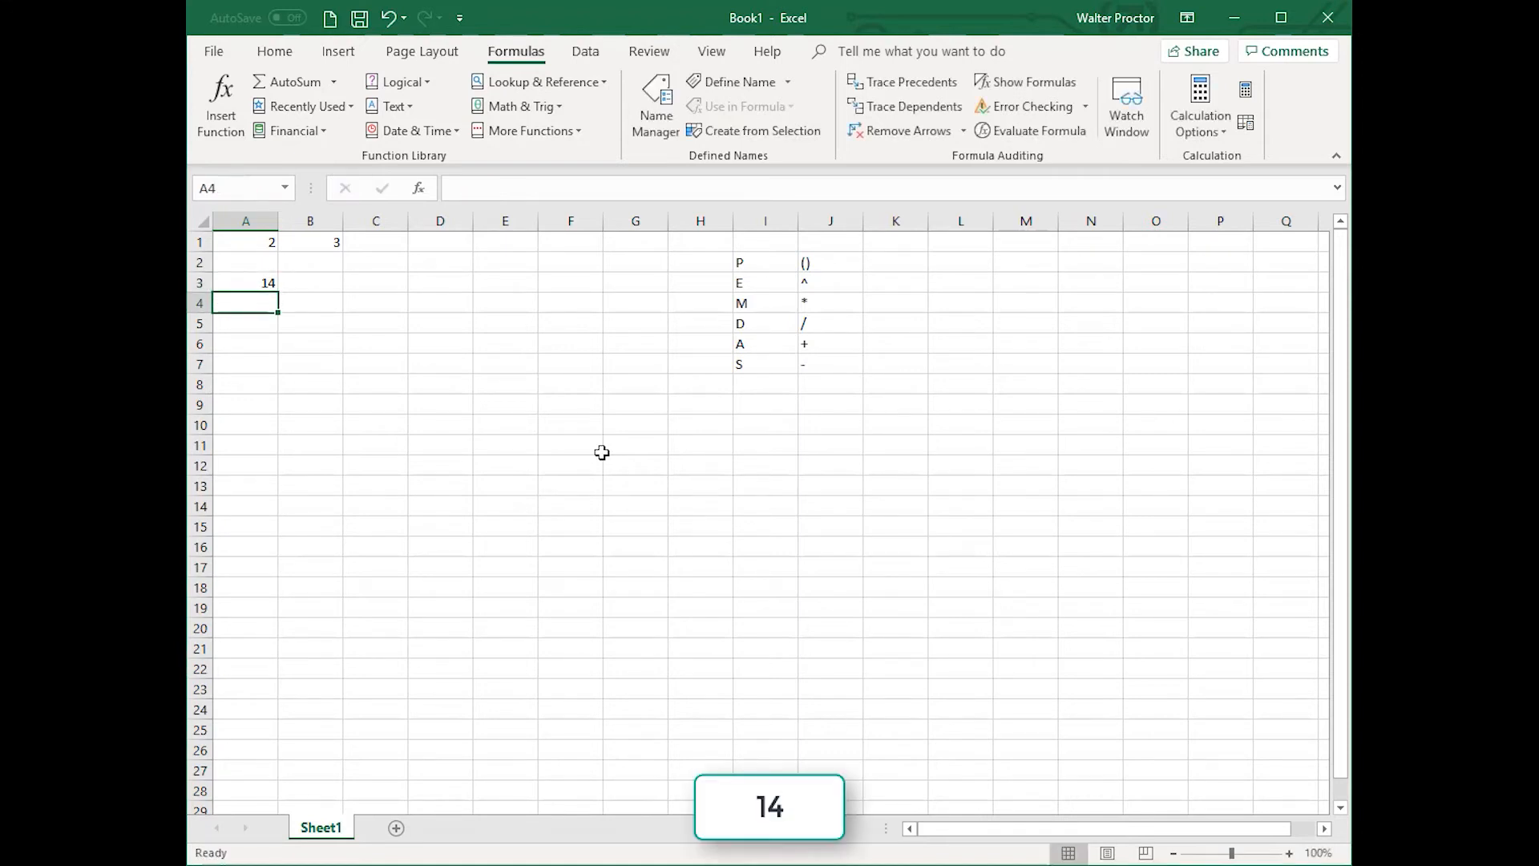
{"action": "key", "text": "Up"}
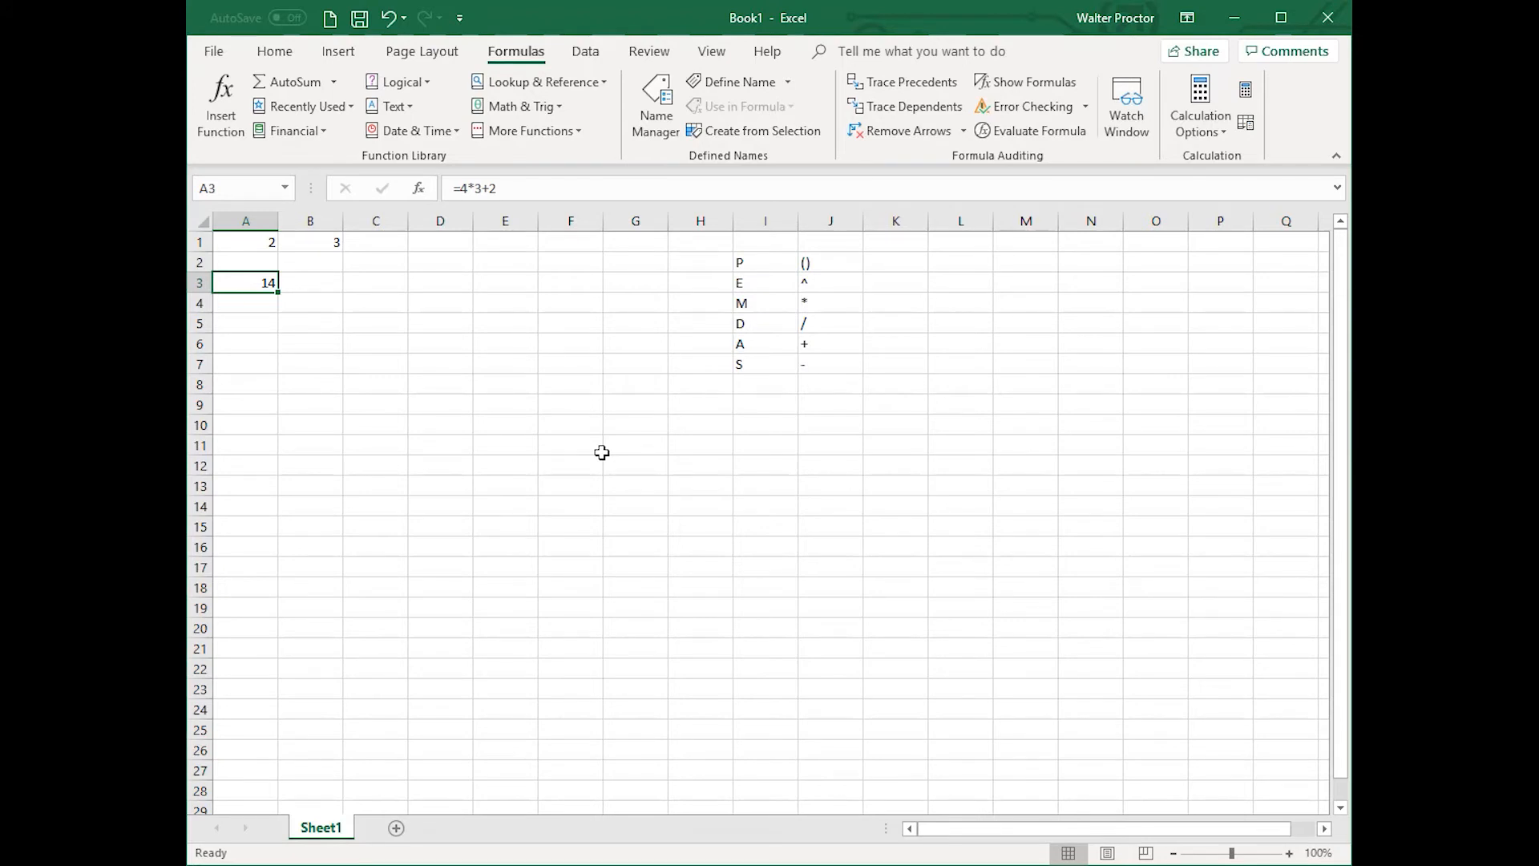
Step: Enter the formula =2+3*4 in cell A4
{"action": "key", "text": "Down"}
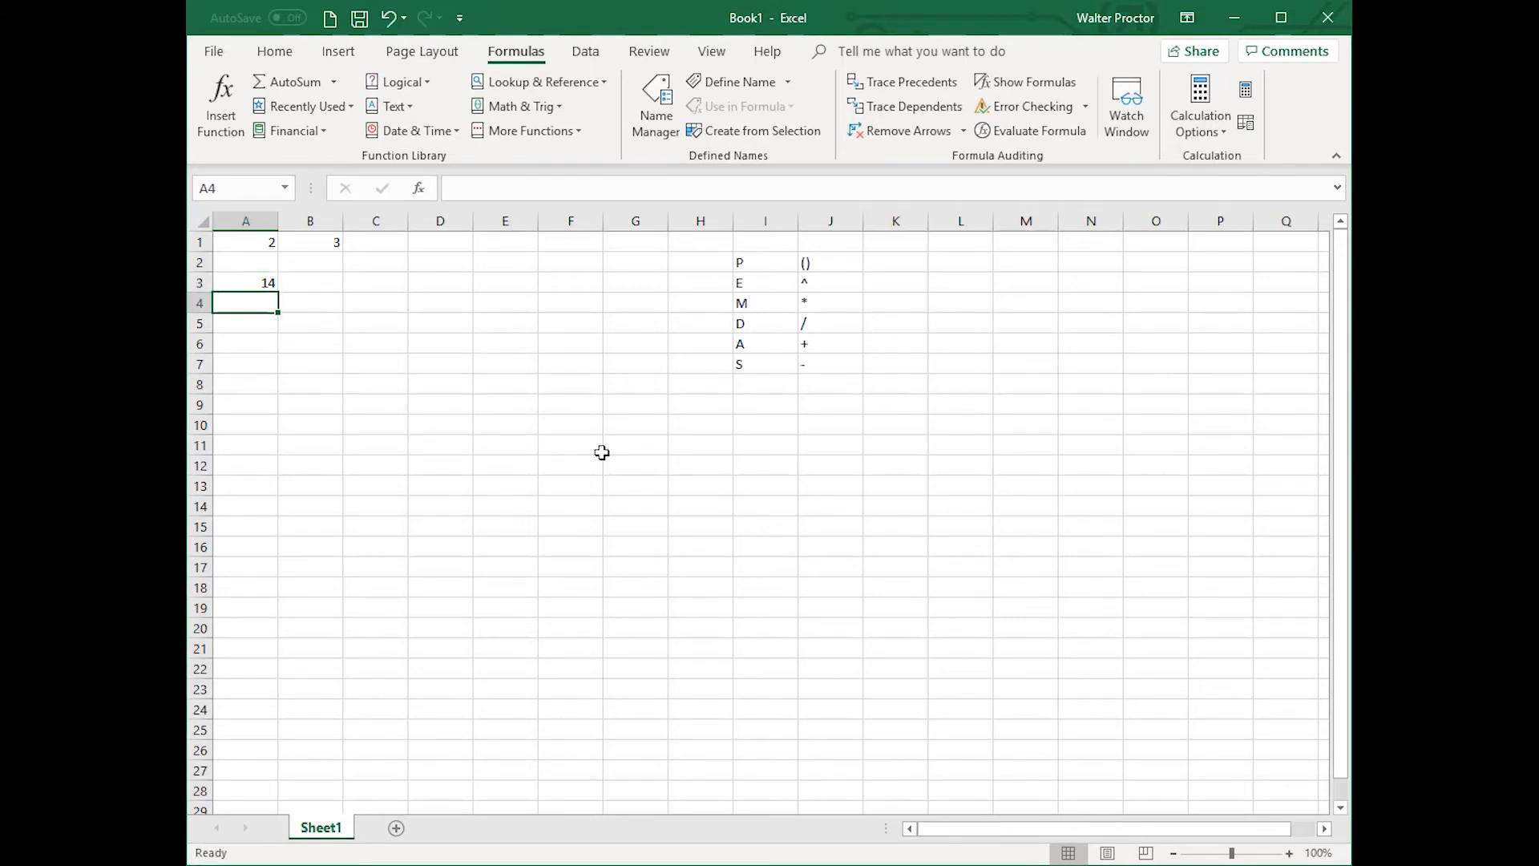
{"action": "type", "text": "="}
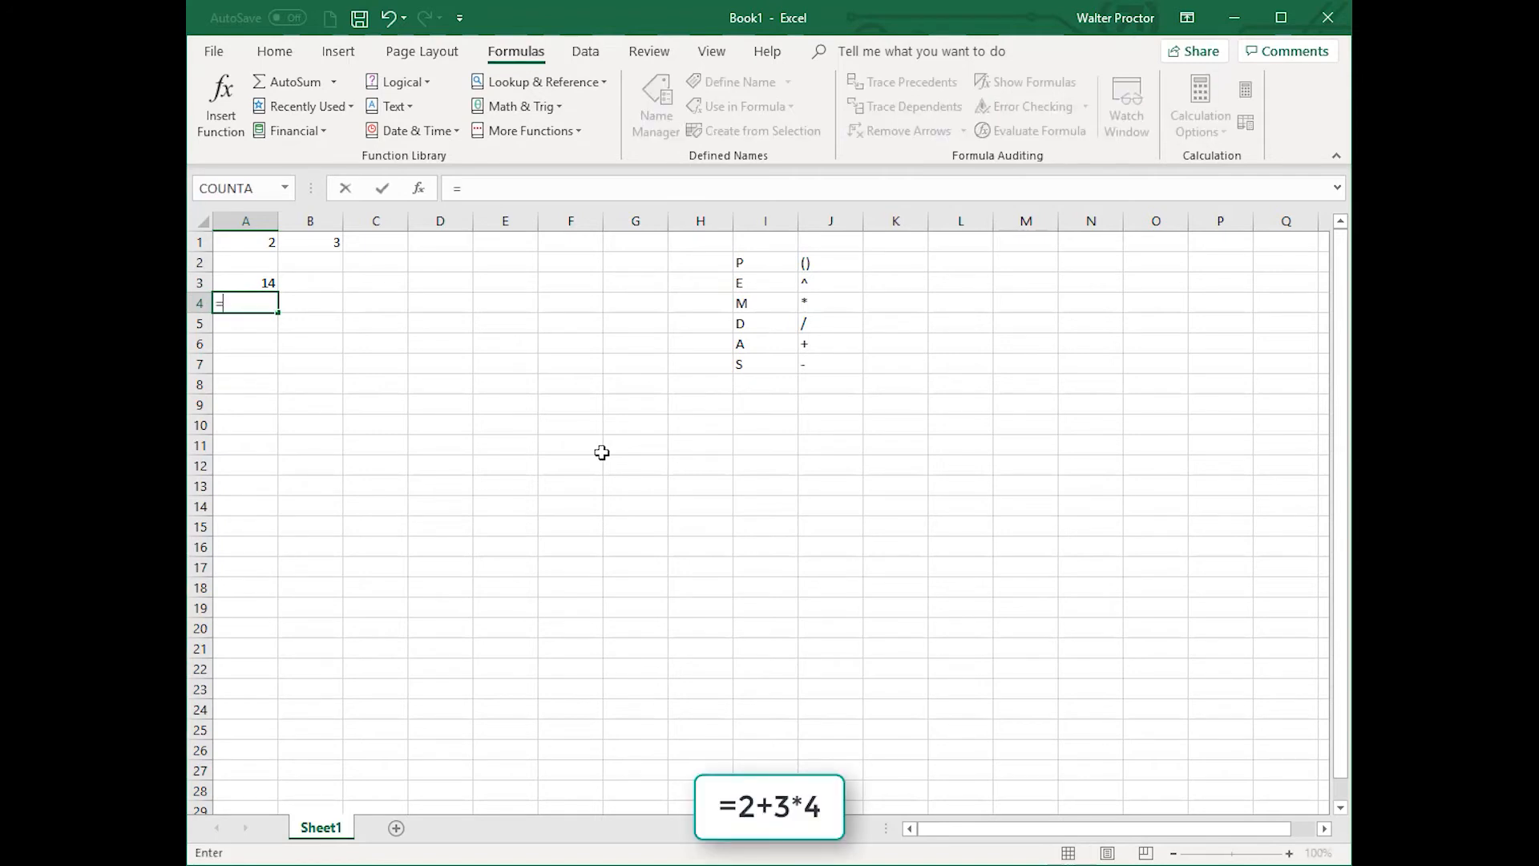
{"action": "type", "text": "2+3*4"}
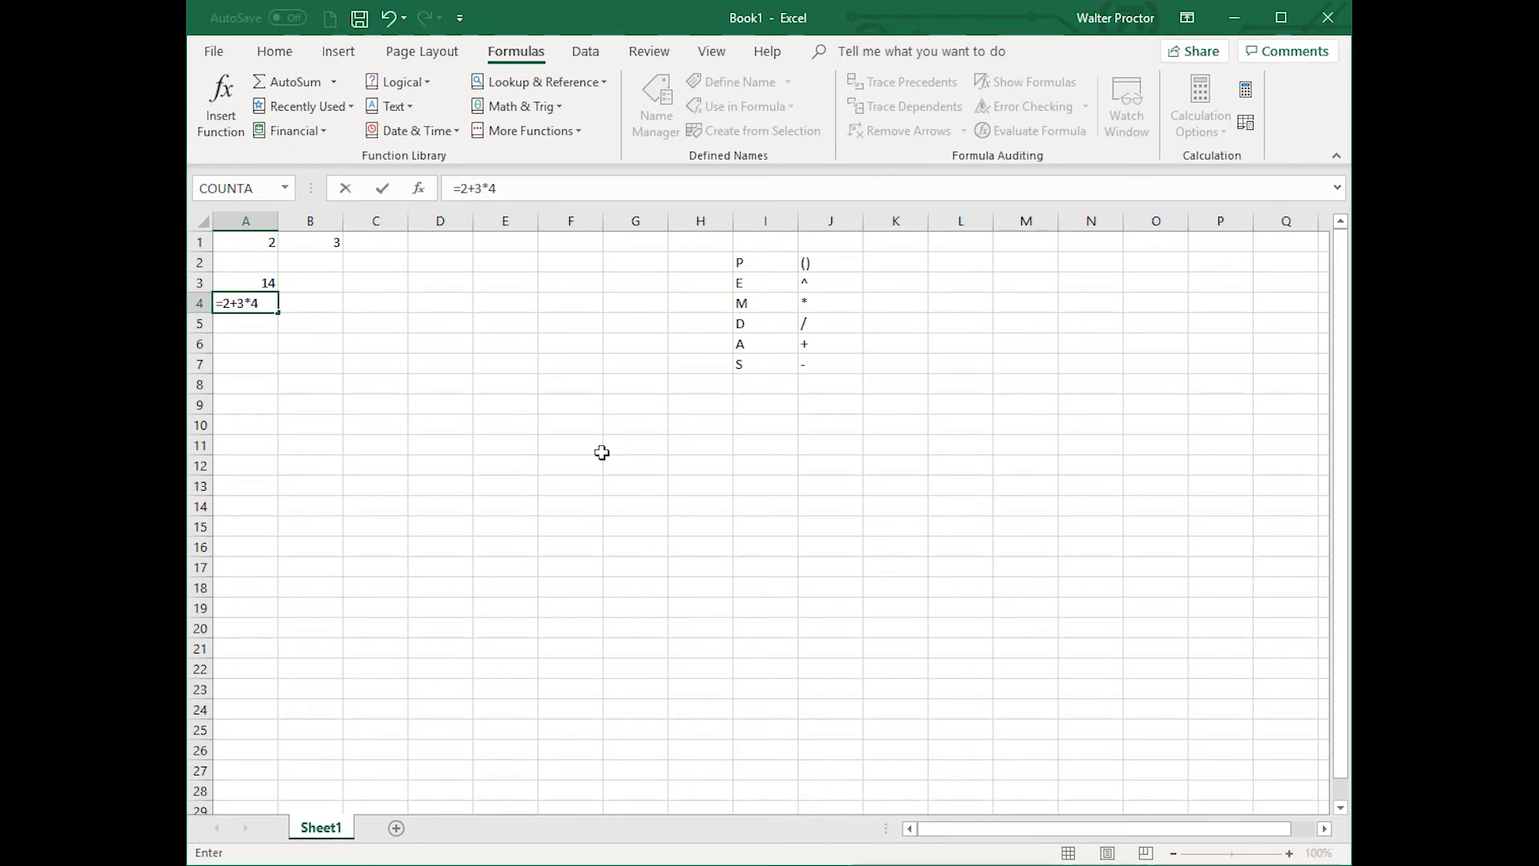
{"action": "key", "text": "Return"}
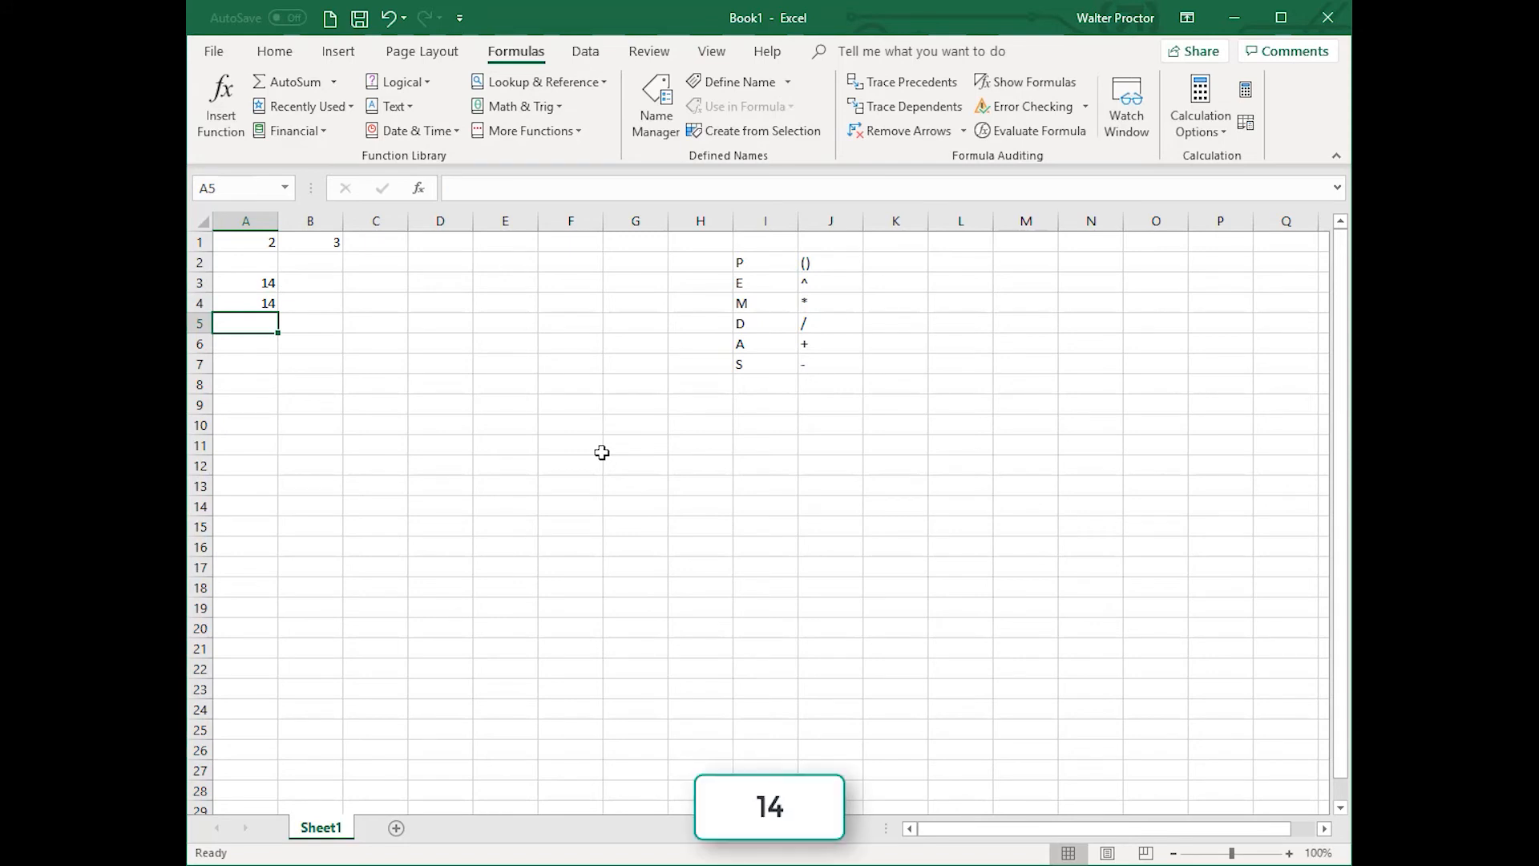
Step: Edit cell A4's formula to =(2+3)*4, adding parentheses around the addition
{"action": "key", "text": "Up"}
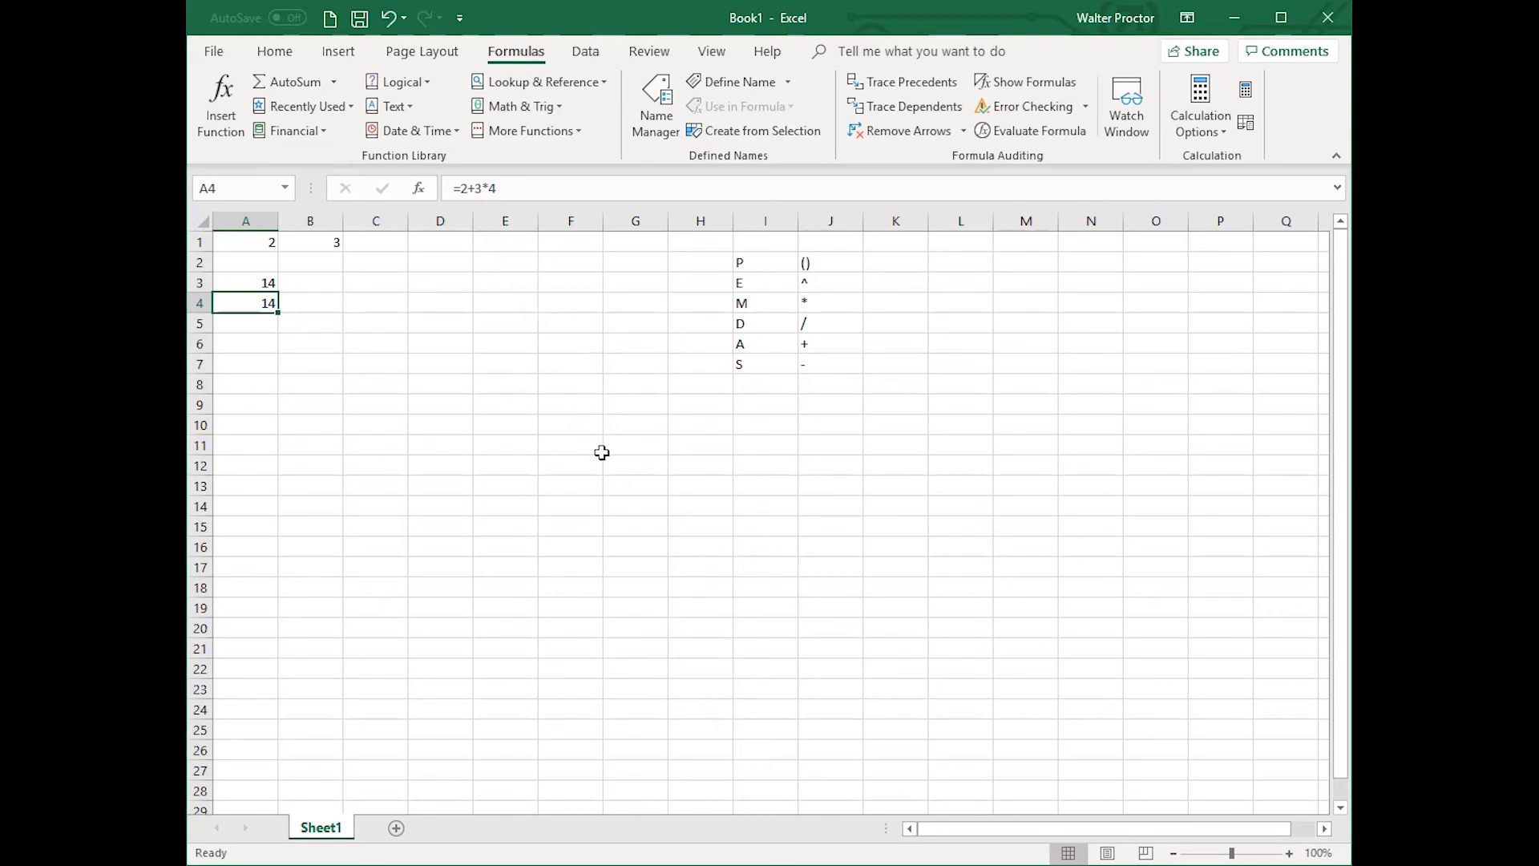
{"action": "key", "text": "F2"}
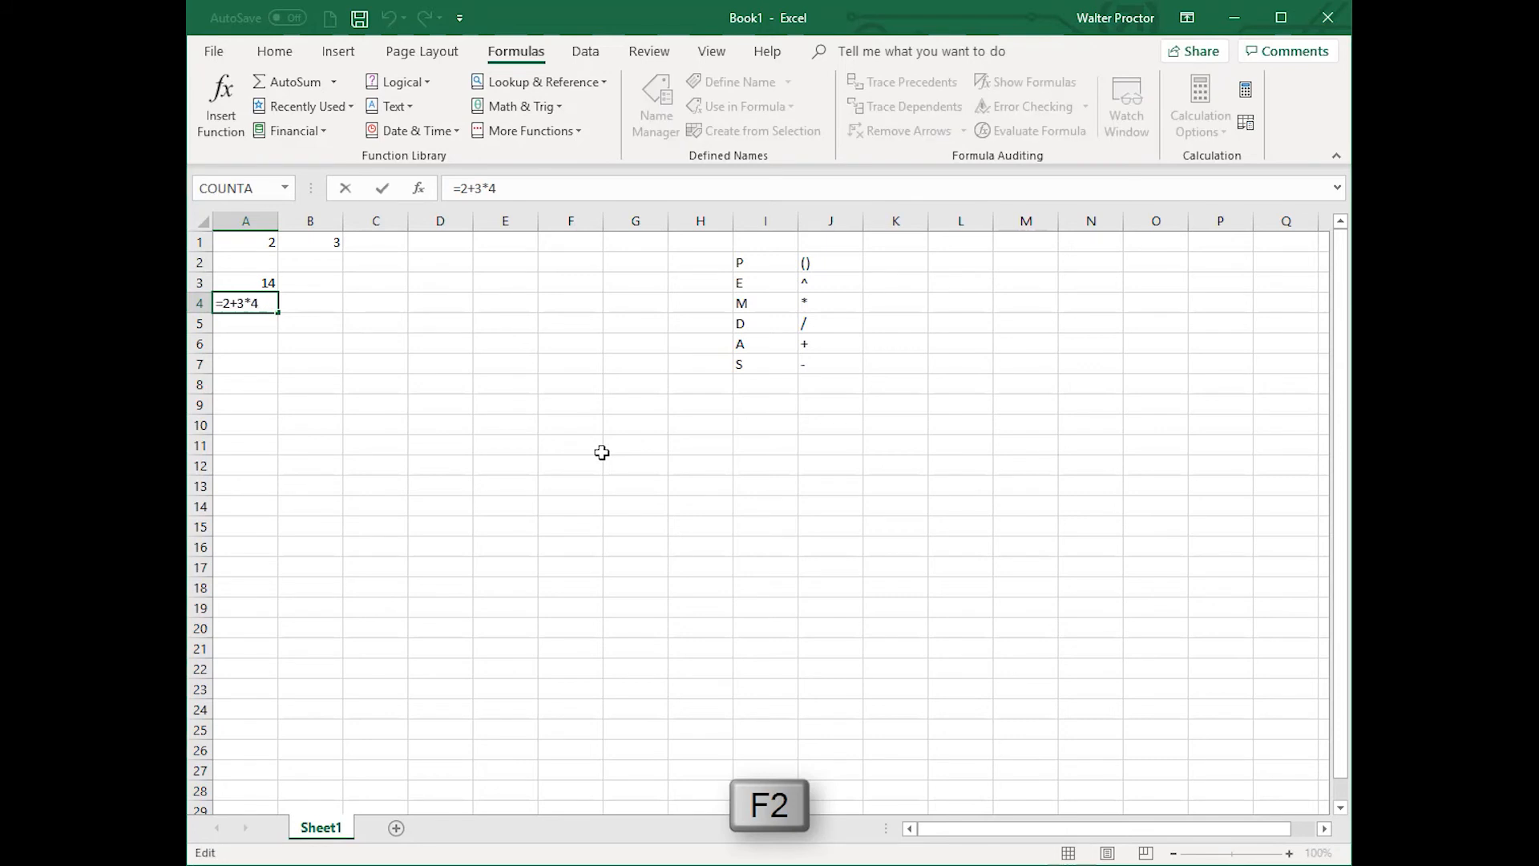
{"action": "key", "text": "Left"}
{"action": "key", "text": "Left"}
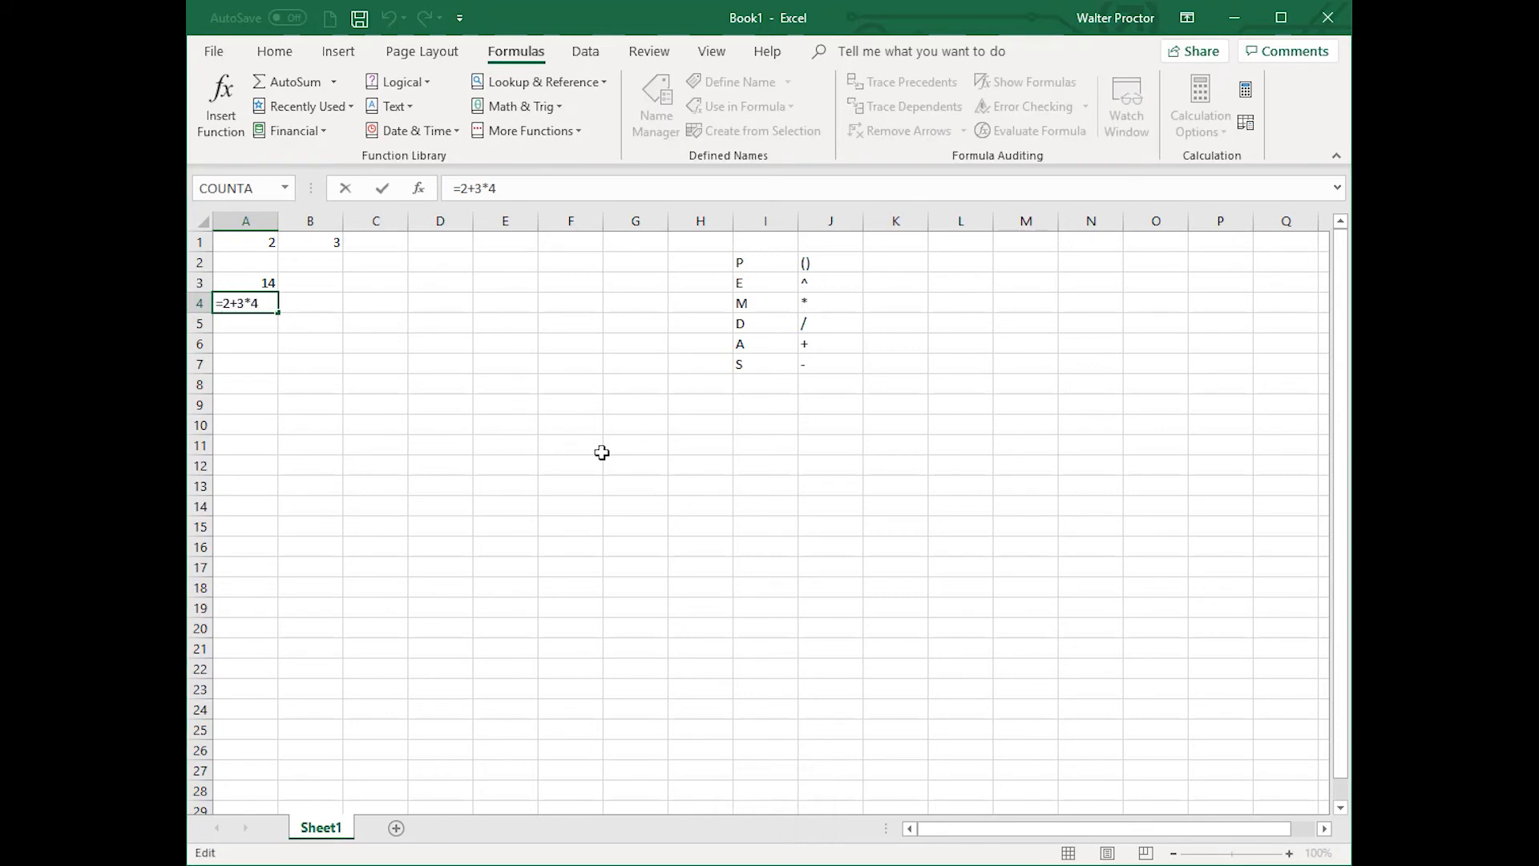
{"action": "type", "text": ")"}
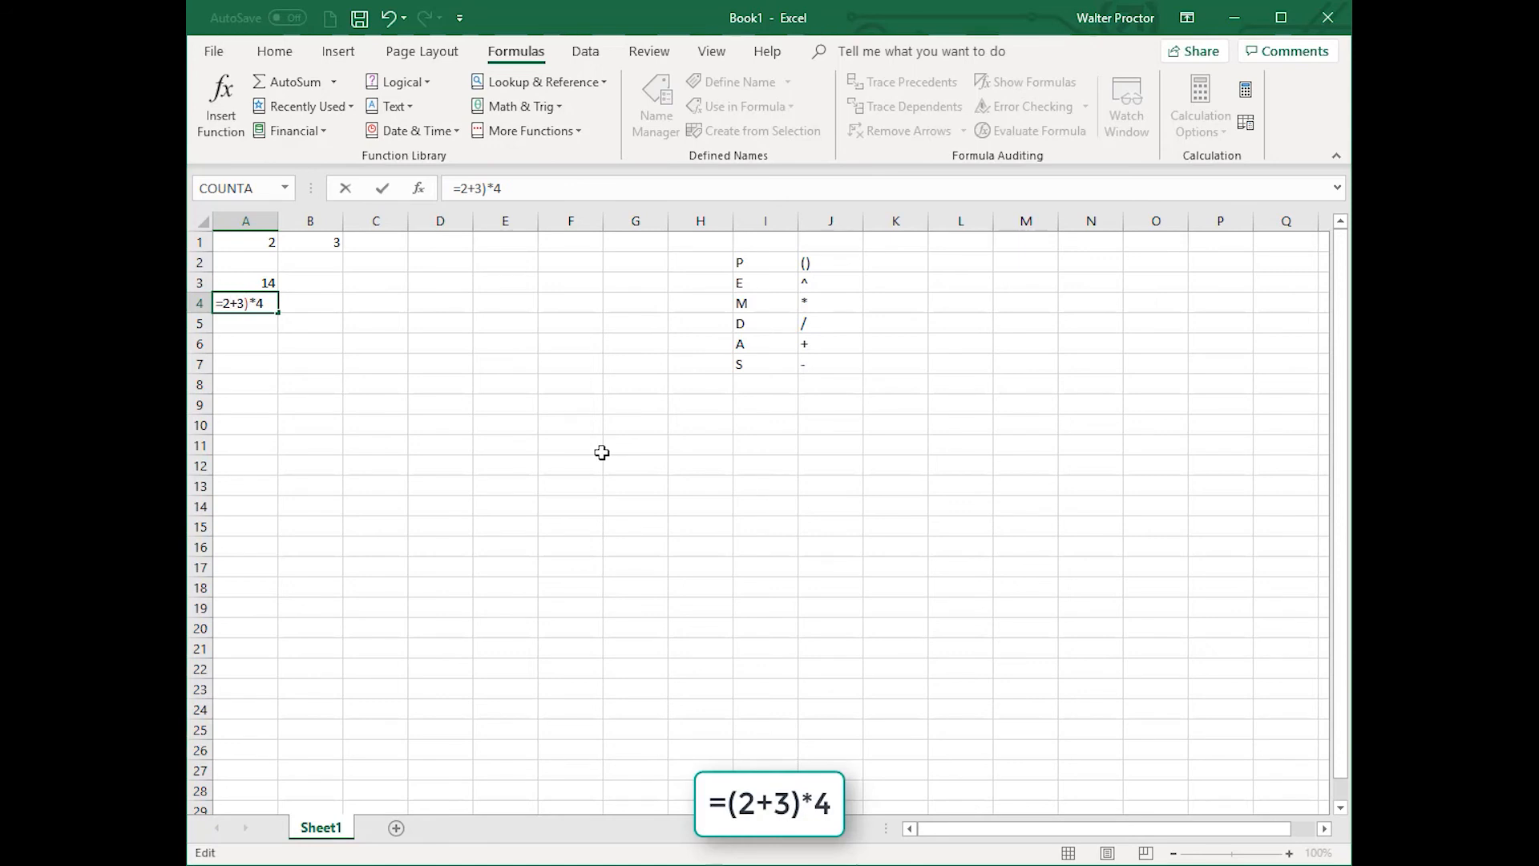
{"action": "type", "text": "("}
{"action": "key", "text": "Return"}
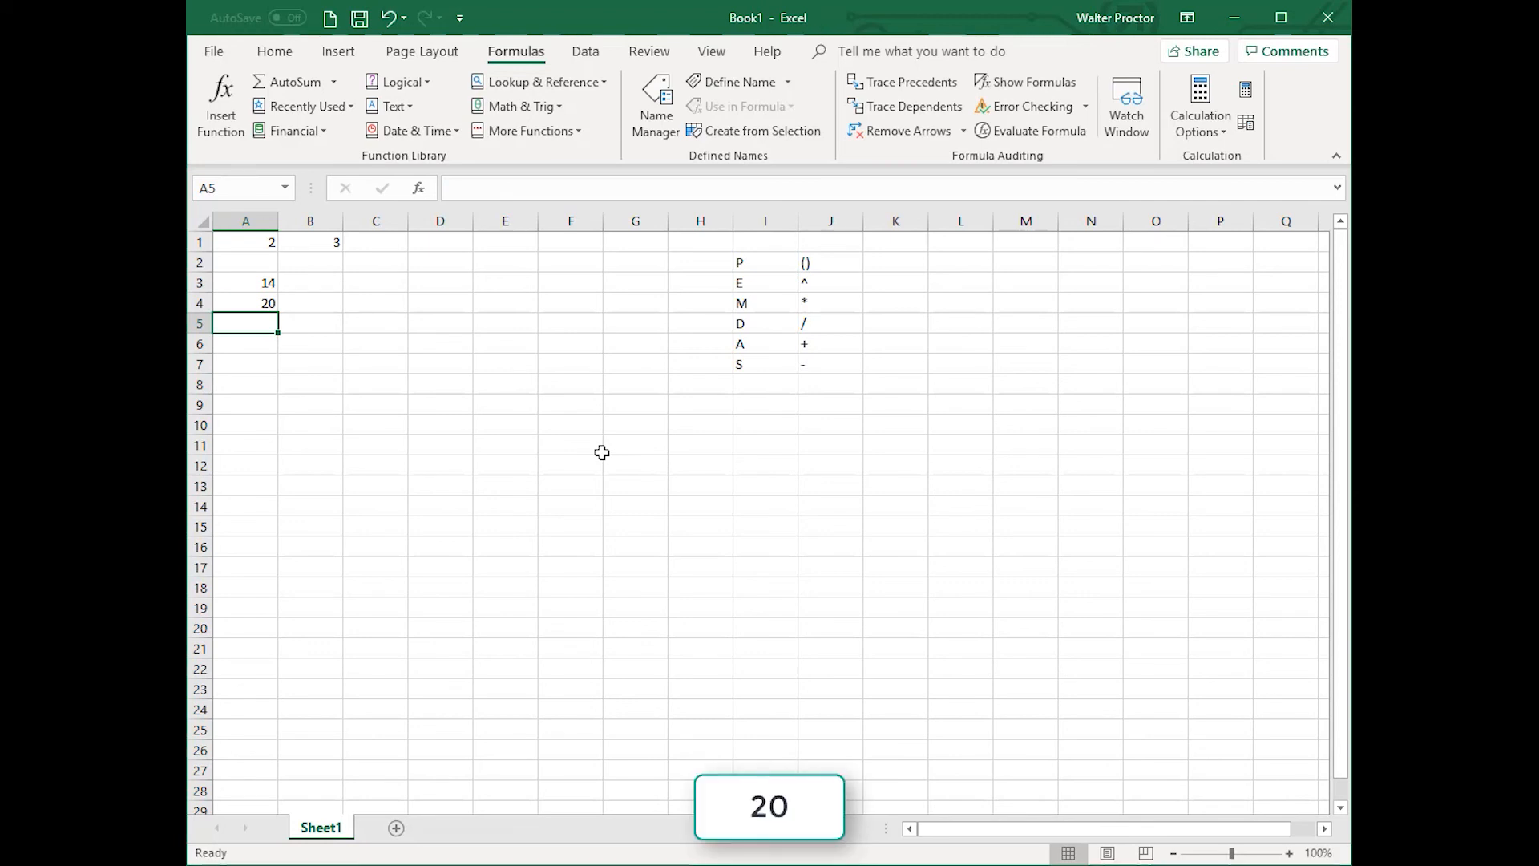
{"action": "key", "text": "Up"}
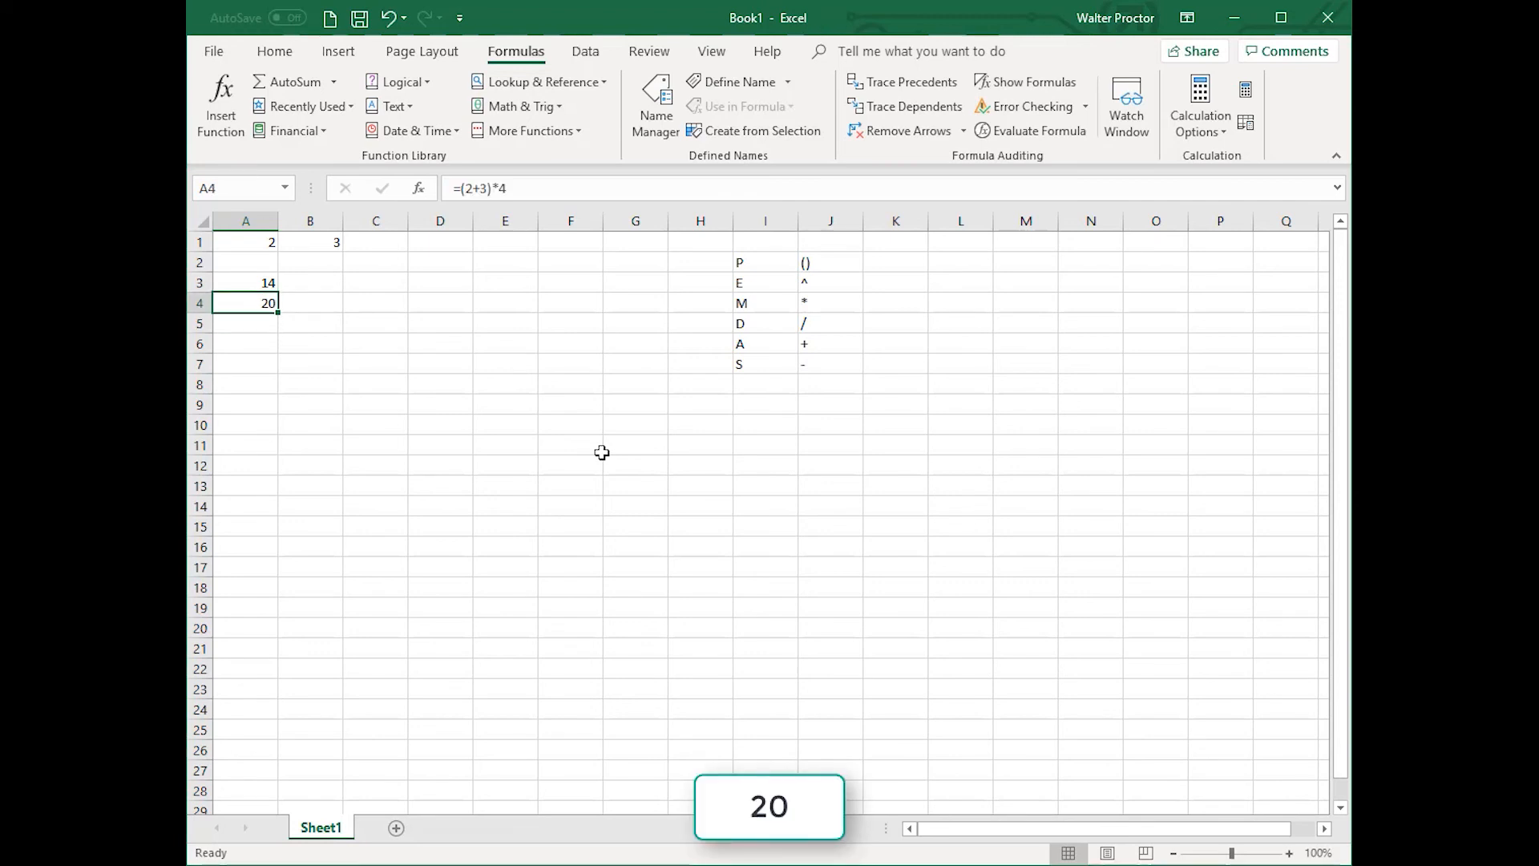